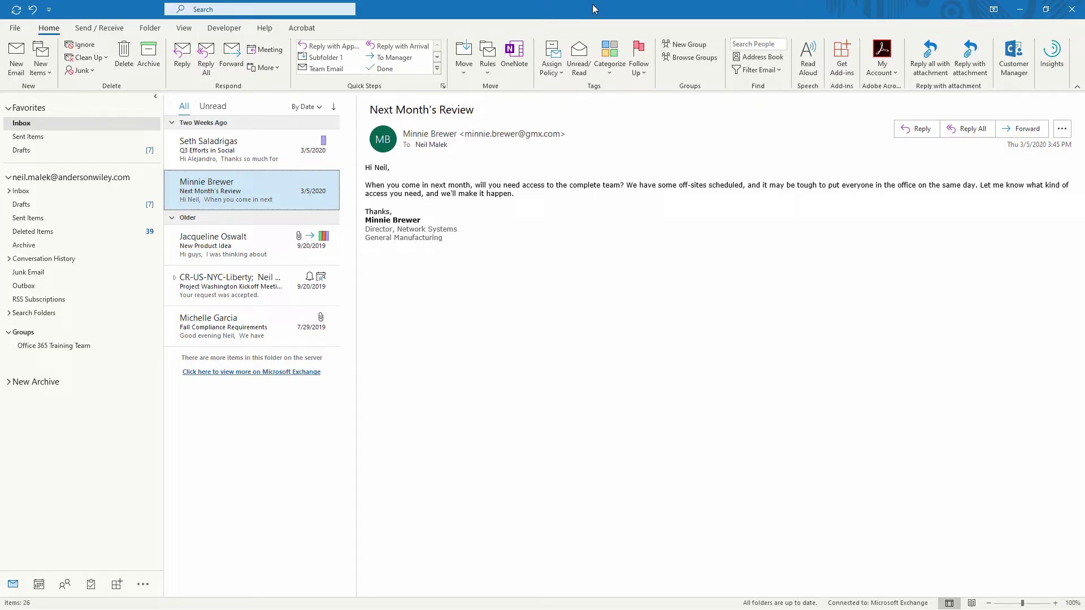
Start a new email and type the vendor-request thank-you asking the sender to call in 5 business days.
{"action": "left_click", "coordinate": [20, 70]}
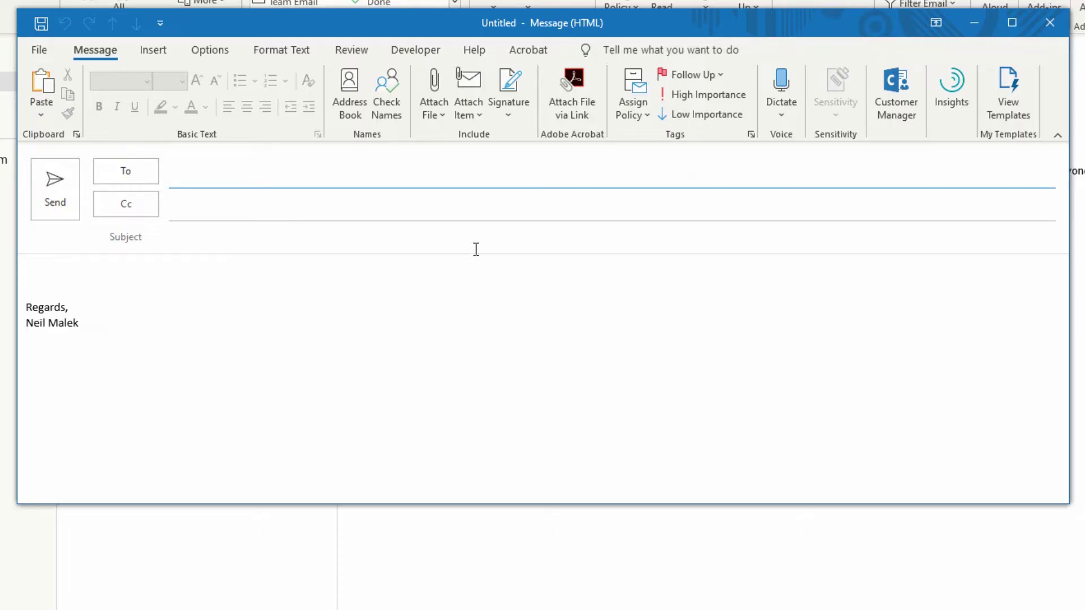
{"action": "left_click", "coordinate": [157, 276]}
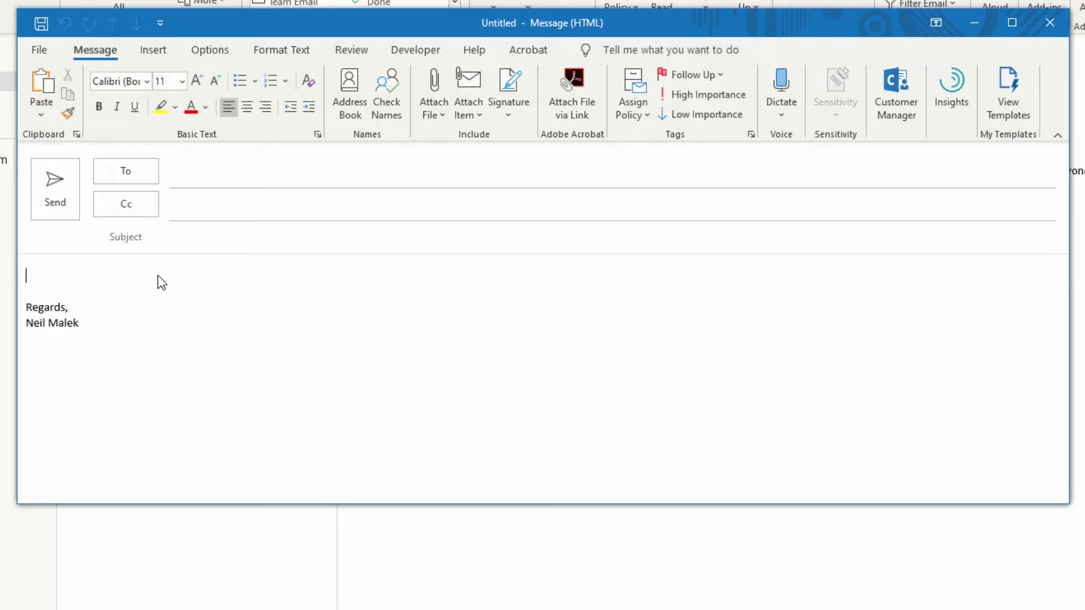
{"action": "type", "text": "Thank you for your su"}
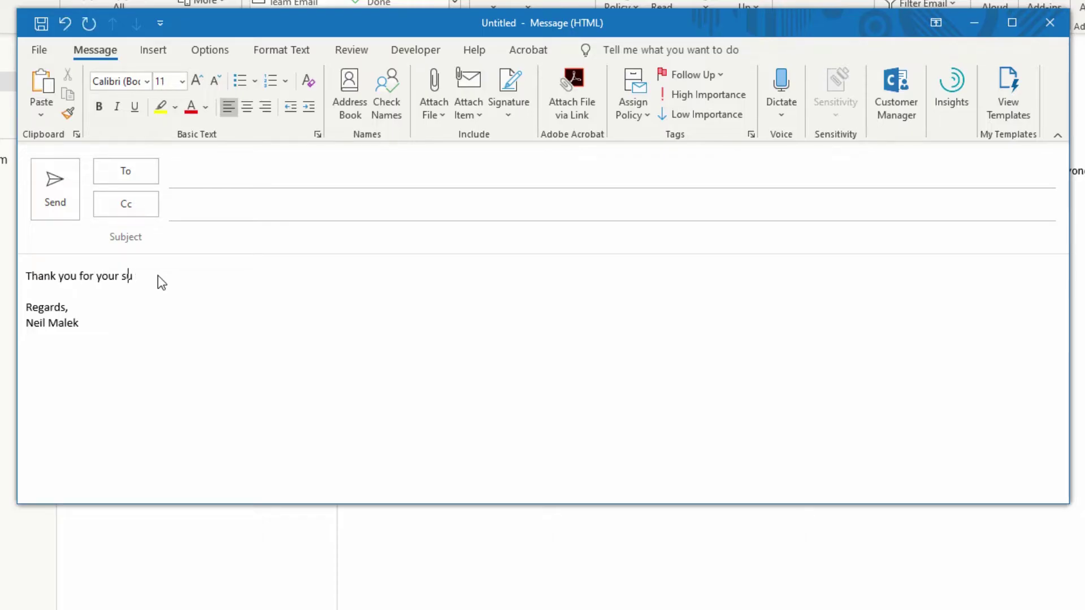
{"action": "type", "text": "bmission of a vendor request for"}
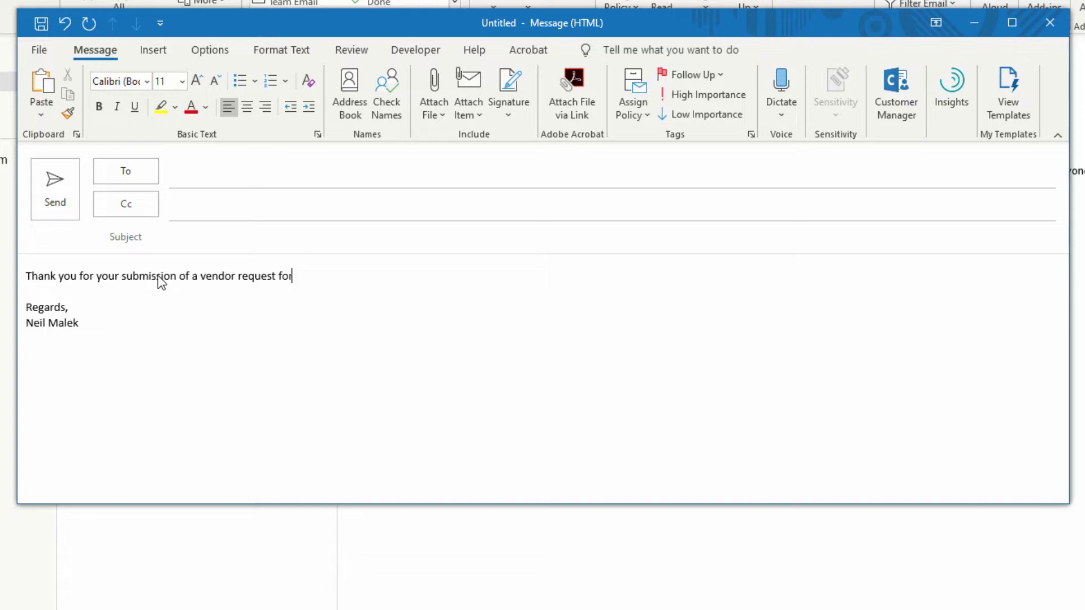
{"action": "type", "text": "m. You can call me"}
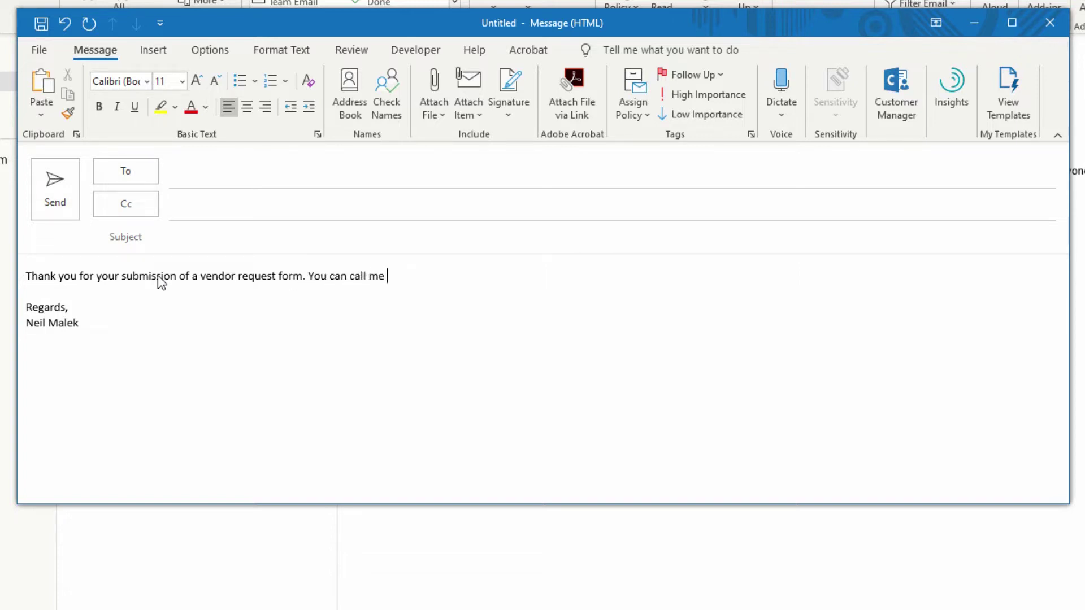
{"action": "type", "text": " in 5 business days for any upd"}
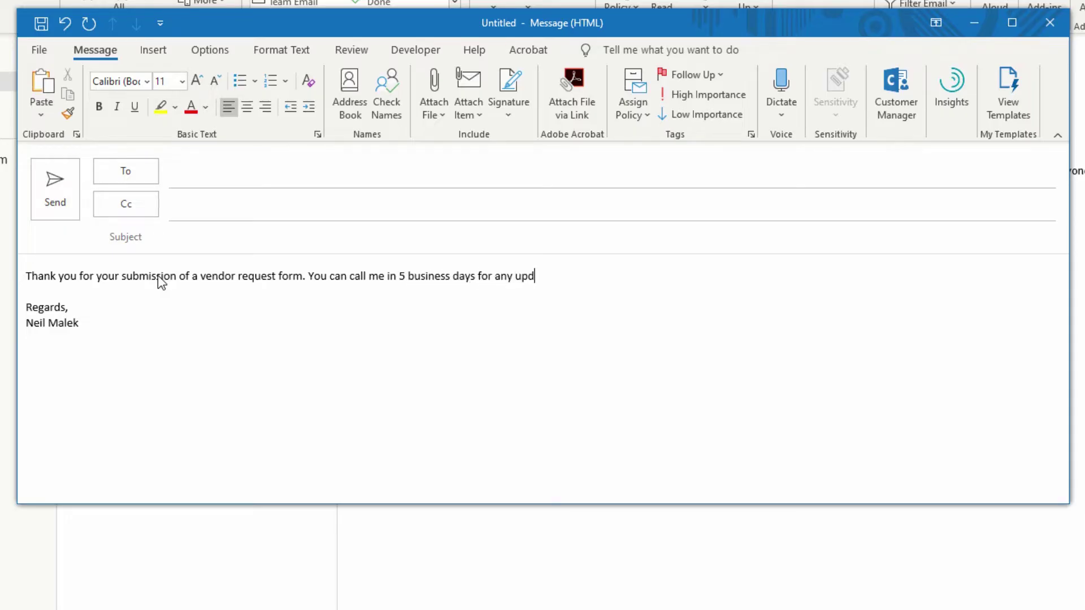
{"action": "type", "text": "ates: xxx-xxx-xxxx"}
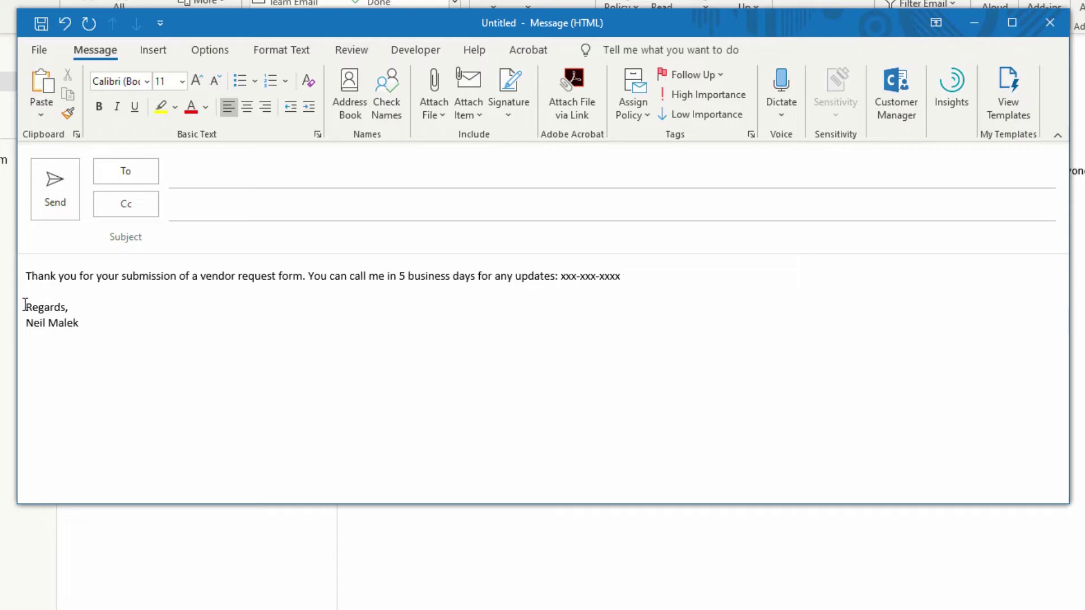
Delete the Regards signature below the thank-you text in the message body.
{"action": "mouse_move", "coordinate": [25, 305]}
{"action": "left_mouse_down"}
{"action": "mouse_move", "coordinate": [141, 307]}
{"action": "mouse_move", "coordinate": [180, 354]}
{"action": "left_mouse_up"}
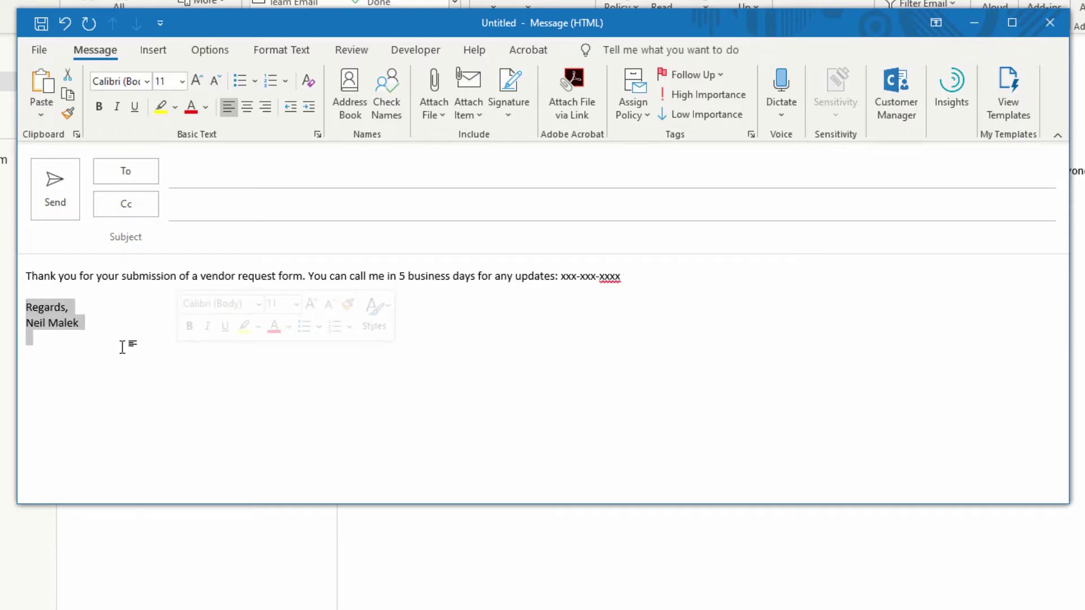
{"action": "key", "text": "Delete"}
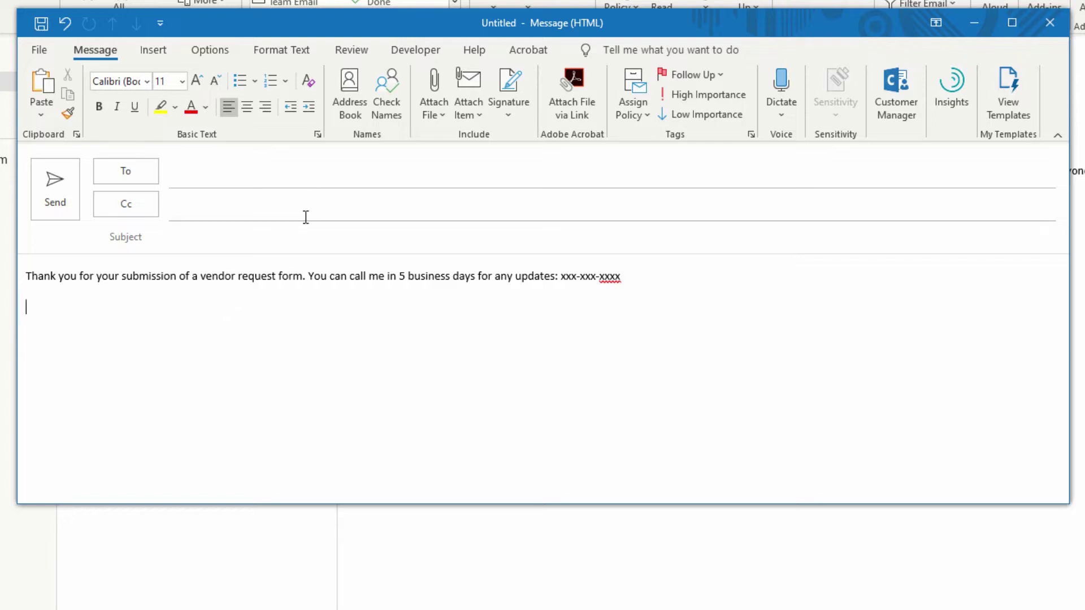
Save the message as the Outlook Template 'VendorReply', then close the draft without saving.
{"action": "left_click", "coordinate": [48, 55]}
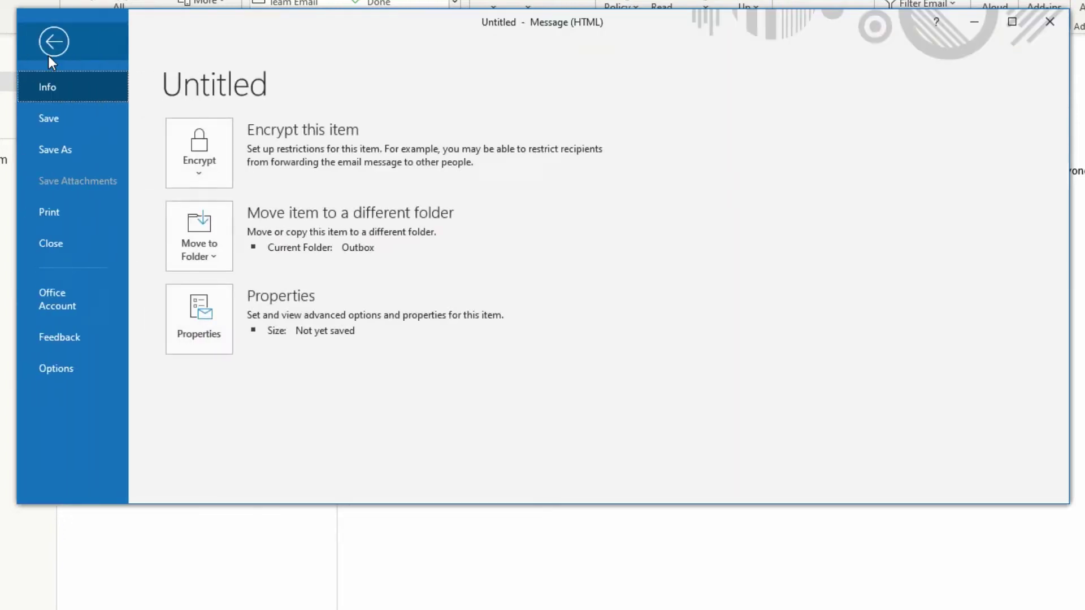
{"action": "left_click", "coordinate": [85, 150]}
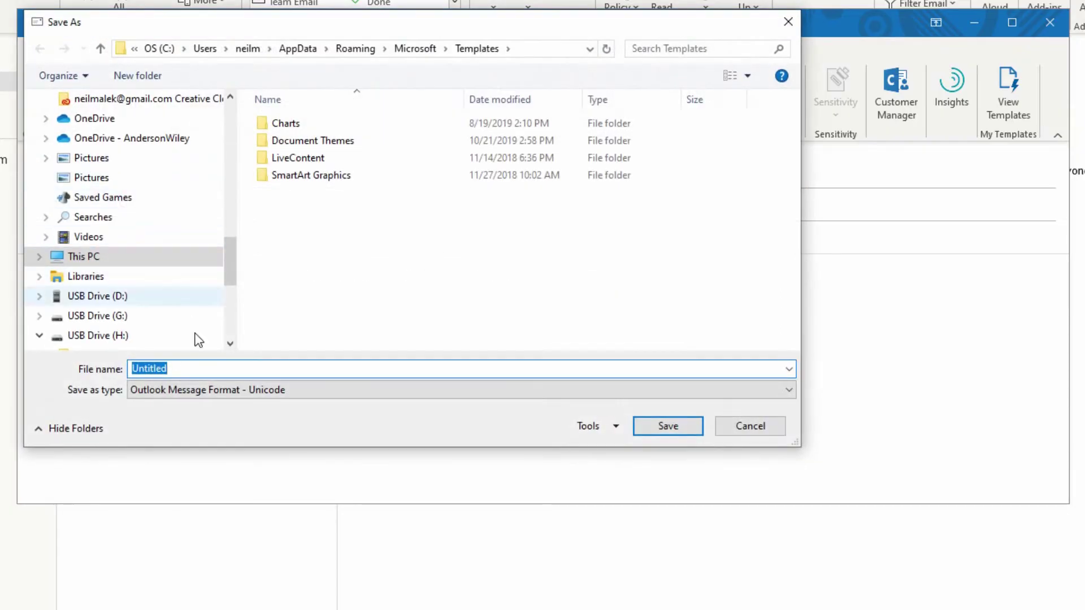
{"action": "left_click", "coordinate": [205, 392]}
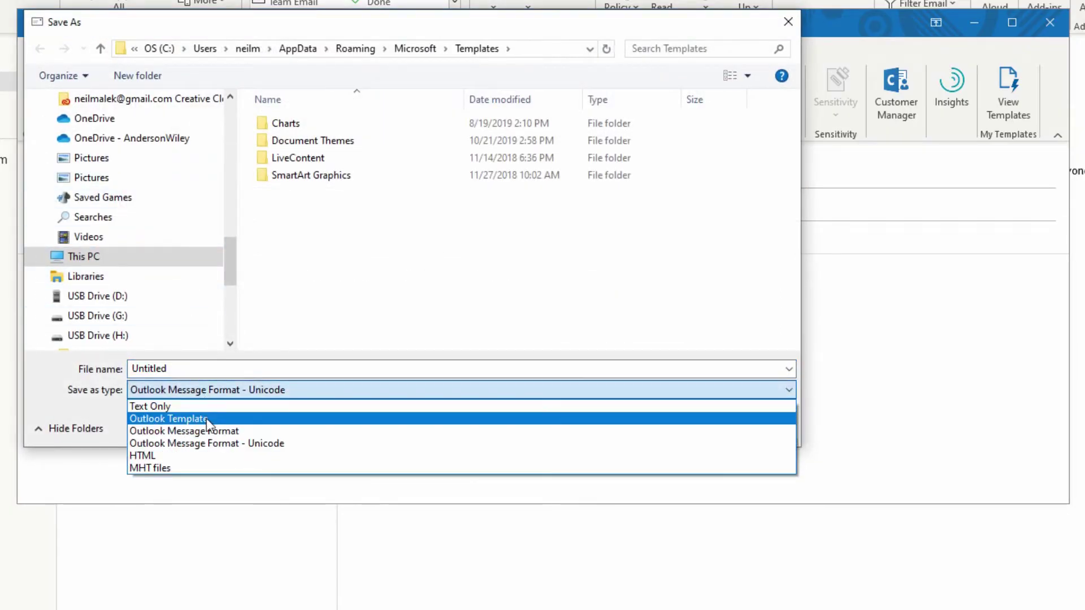
{"action": "left_click", "coordinate": [205, 418]}
{"action": "left_click", "coordinate": [205, 369]}
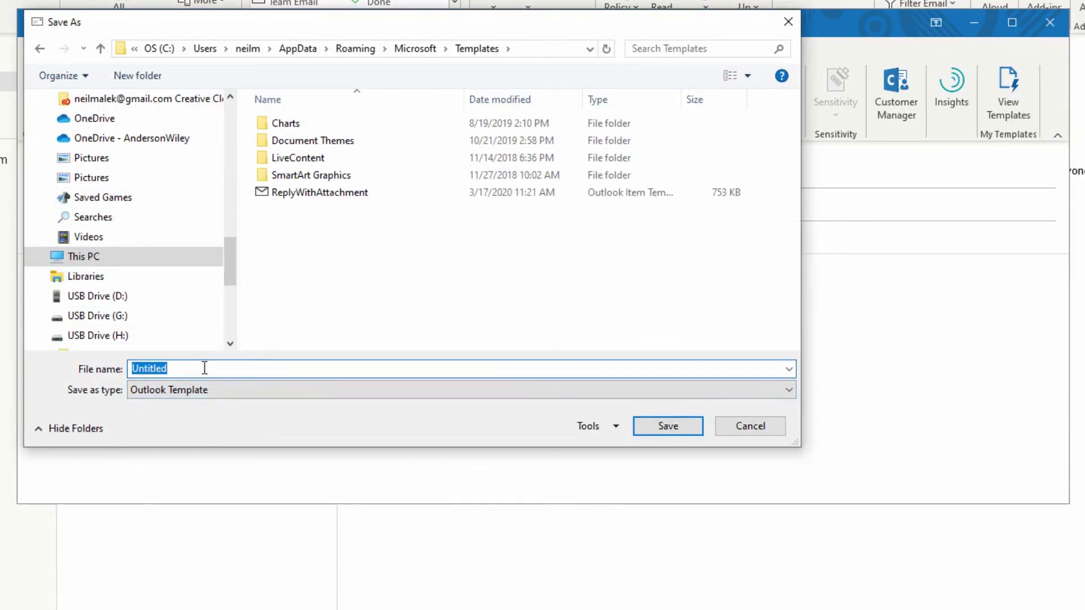
{"action": "type", "text": "VendorReply"}
{"action": "left_click", "coordinate": [669, 427]}
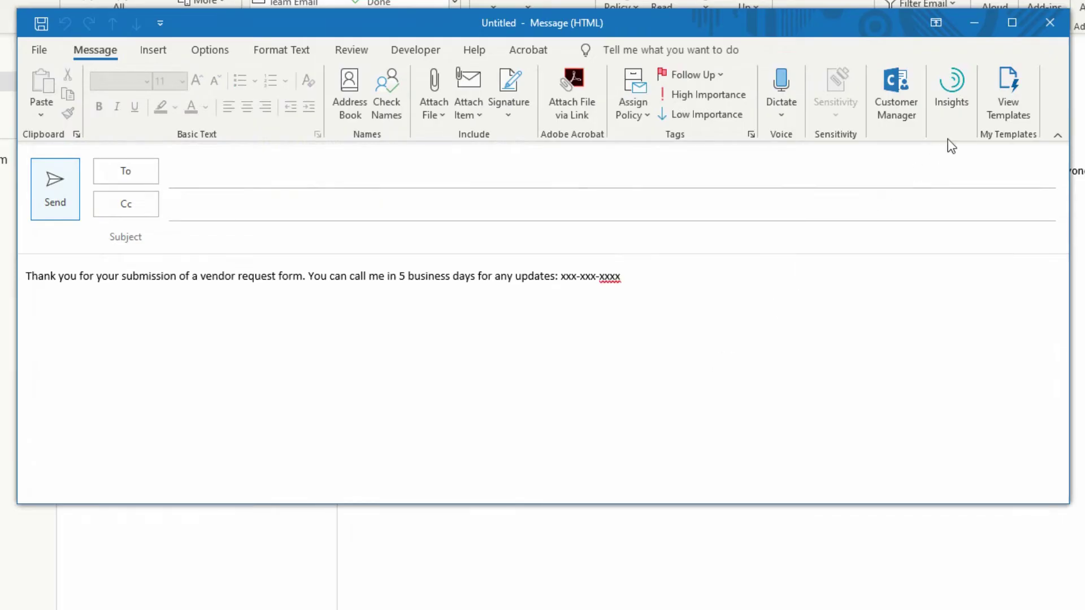
{"action": "left_click", "coordinate": [1050, 25]}
{"action": "left_click", "coordinate": [622, 398]}
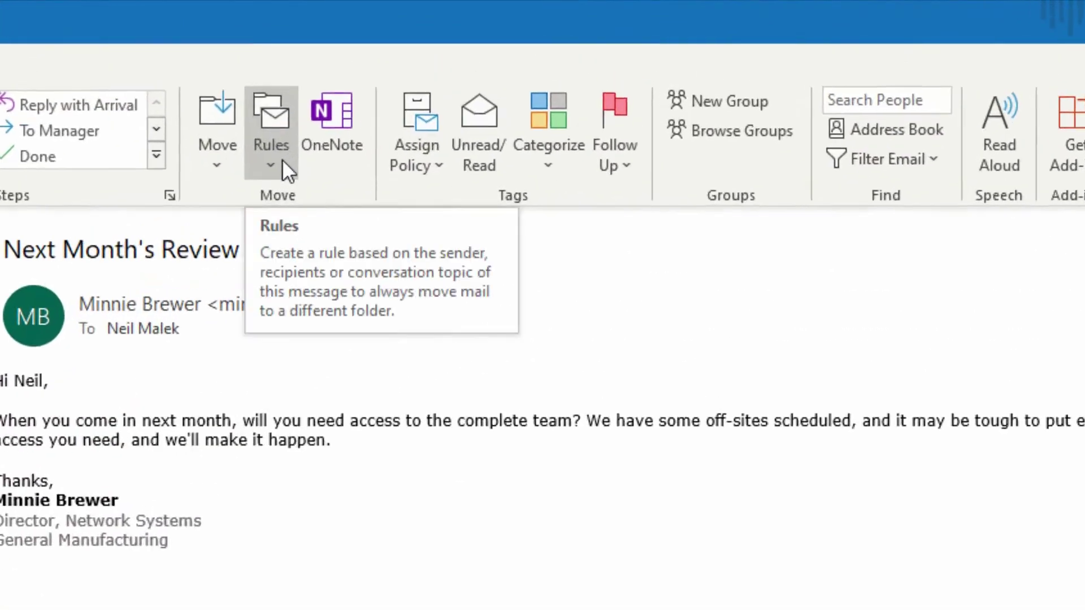
Create a blank rule for messages I receive and check the 'with specific words in the subject' condition.
{"action": "left_click", "coordinate": [283, 160]}
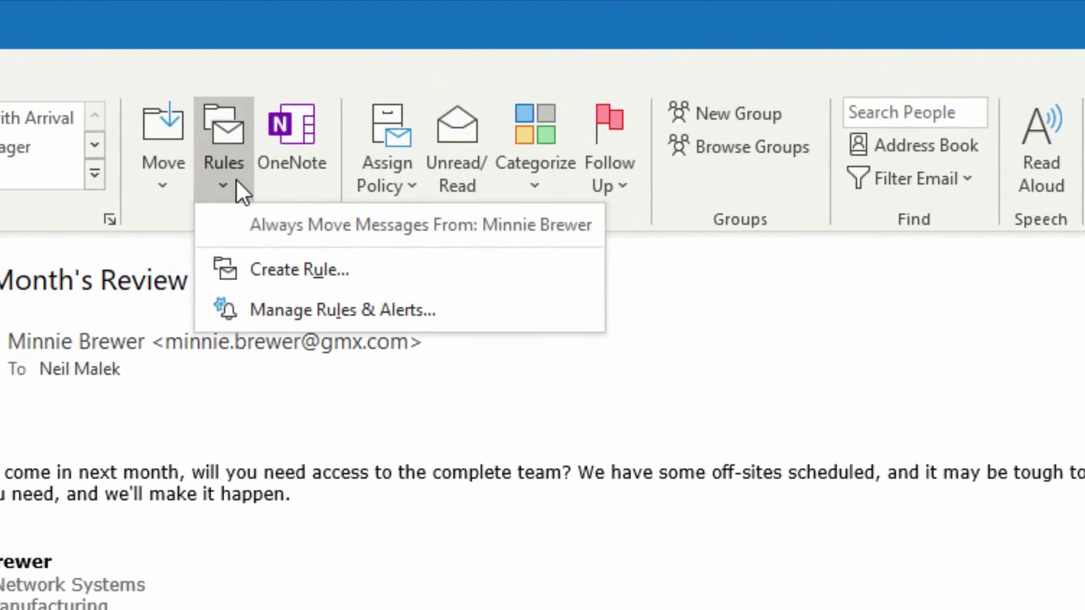
{"action": "left_click", "coordinate": [279, 311]}
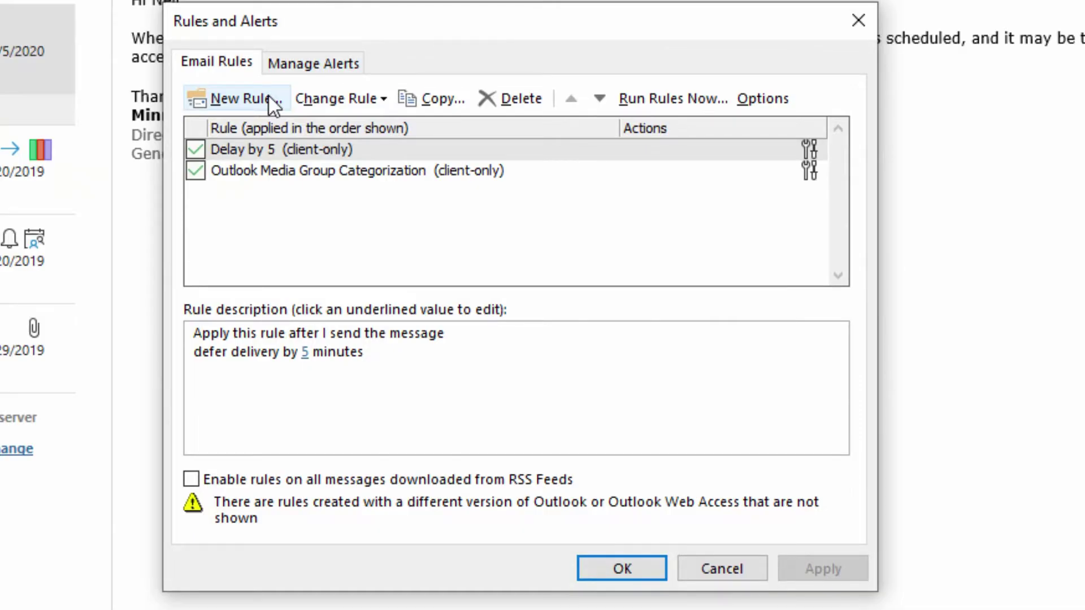
{"action": "left_click", "coordinate": [260, 96]}
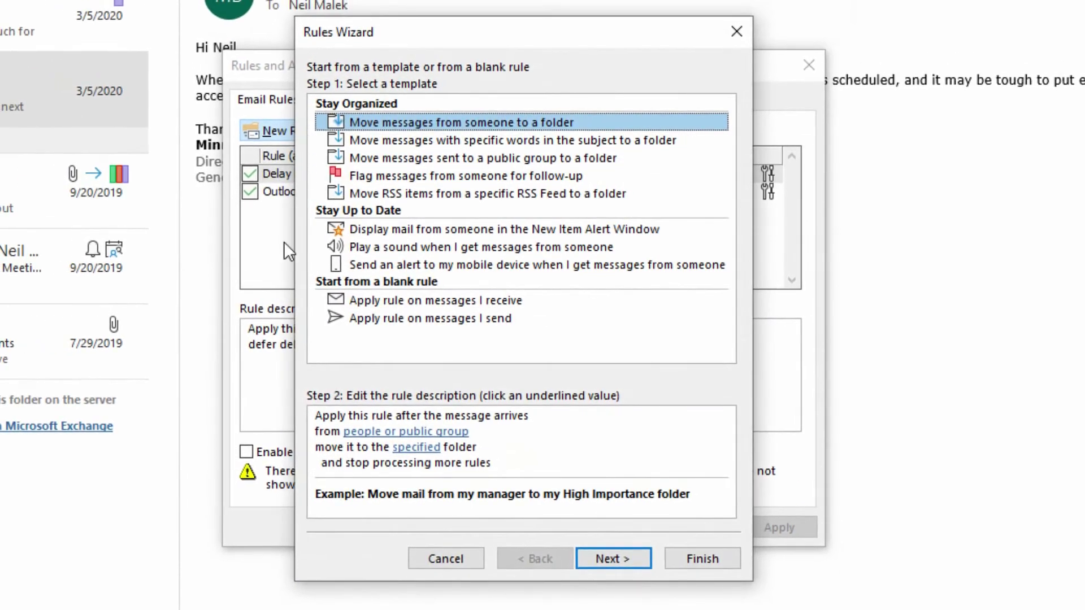
{"action": "left_click", "coordinate": [425, 303]}
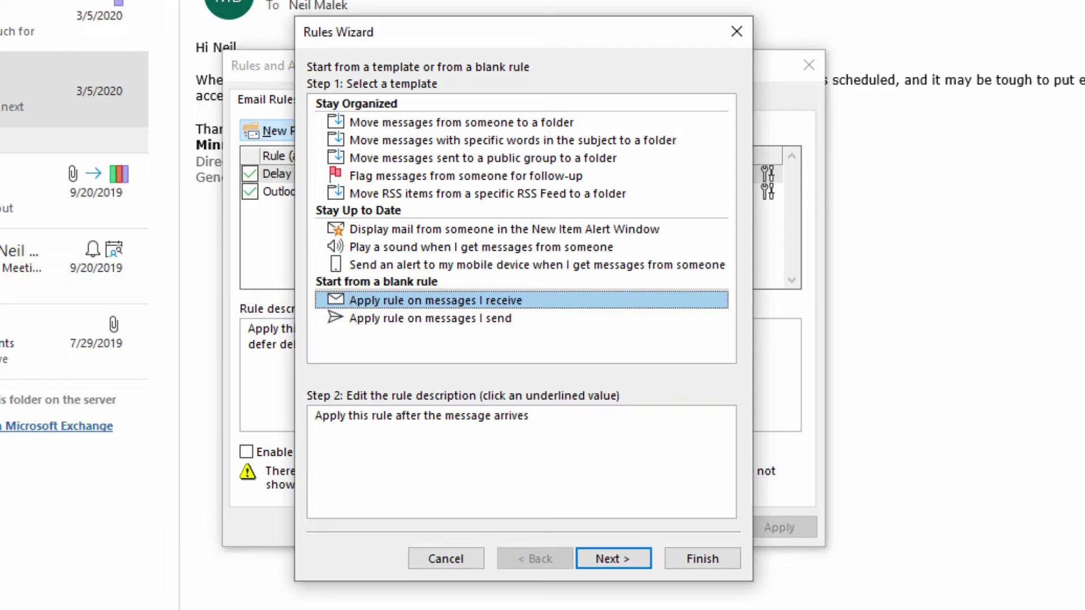
{"action": "left_click", "coordinate": [609, 558]}
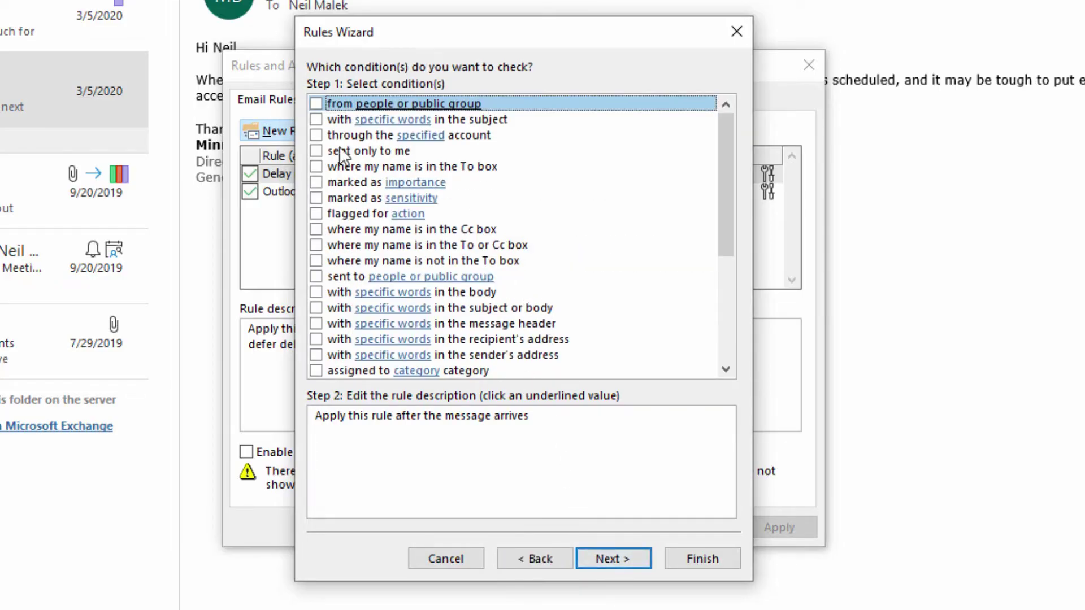
{"action": "left_click", "coordinate": [316, 120]}
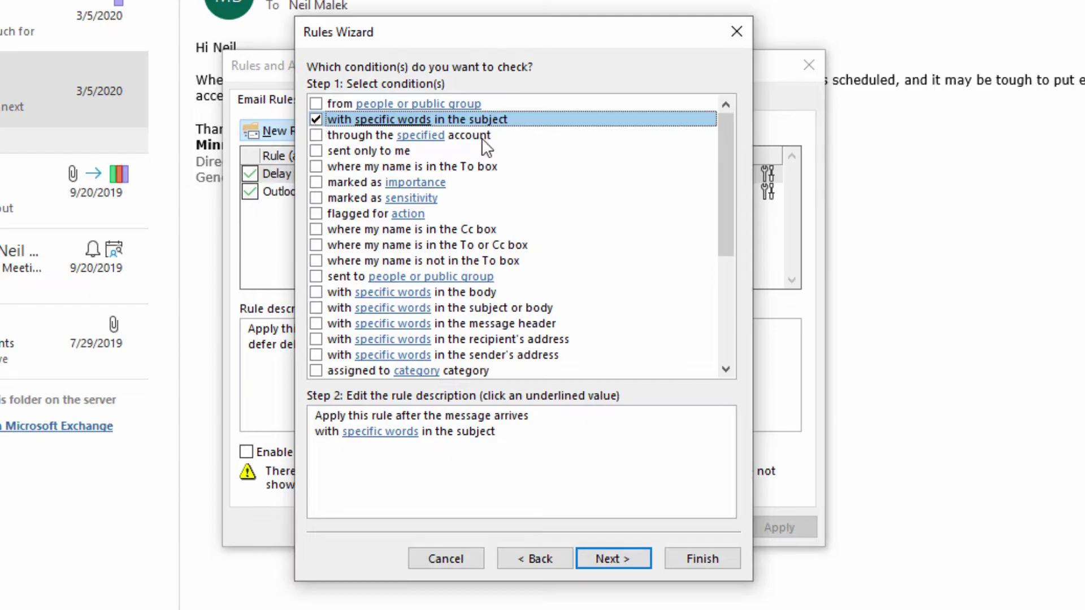
Set the subject-words condition to '2020 Vendor Submission'.
{"action": "left_click", "coordinate": [407, 437]}
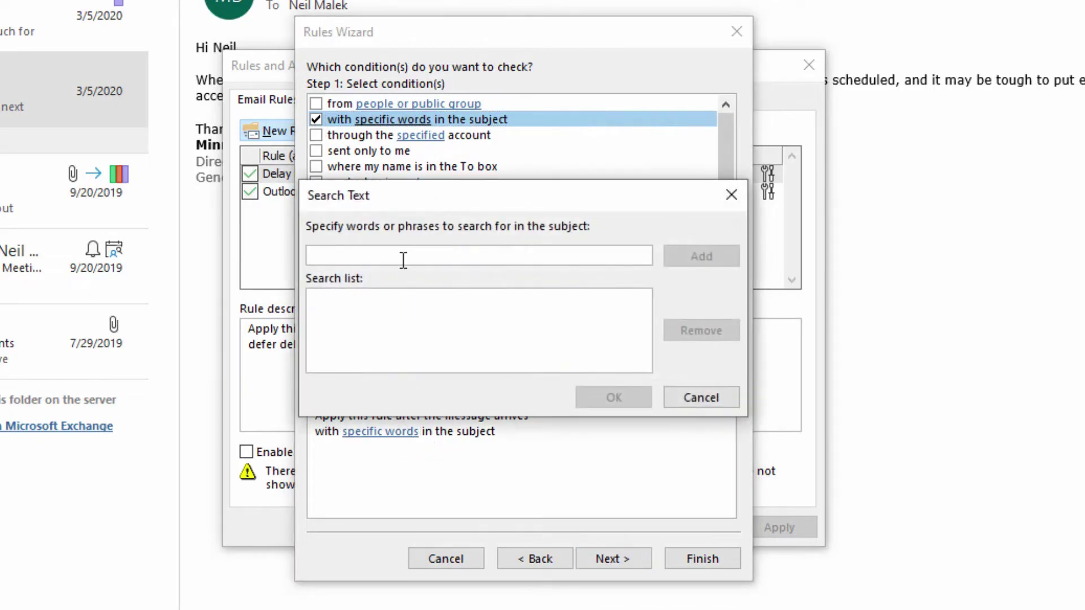
{"action": "type", "text": "2020"}
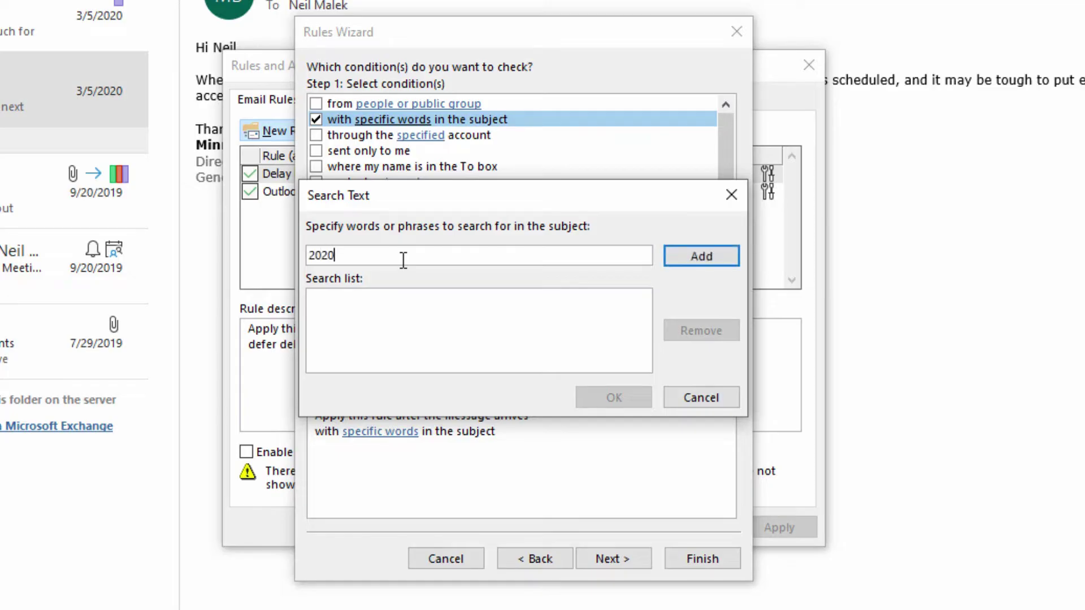
{"action": "type", "text": " Vendor Submission"}
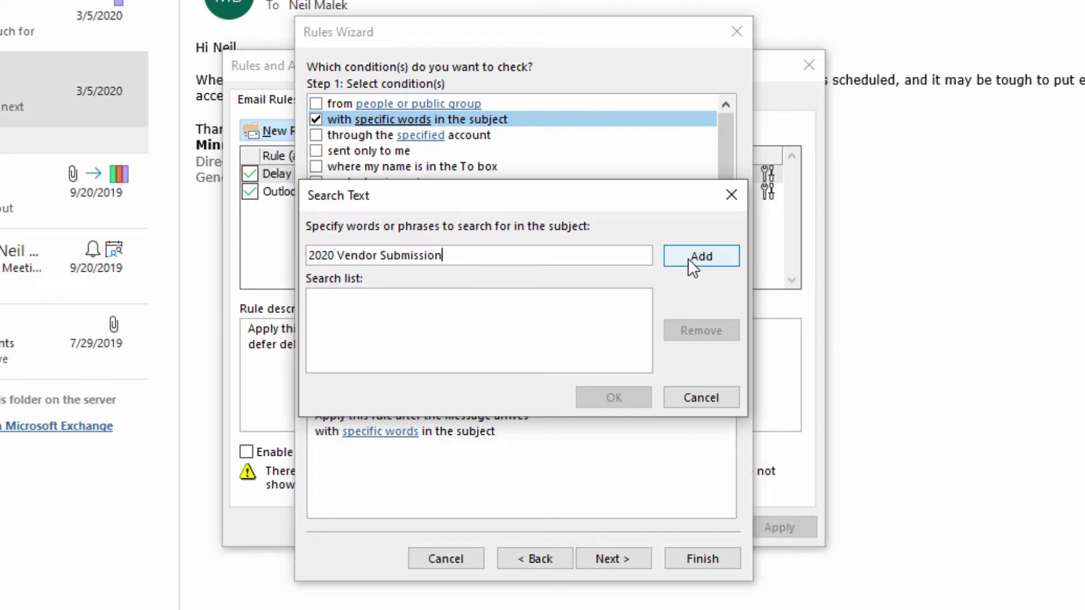
{"action": "left_click", "coordinate": [687, 259]}
{"action": "left_click", "coordinate": [626, 397]}
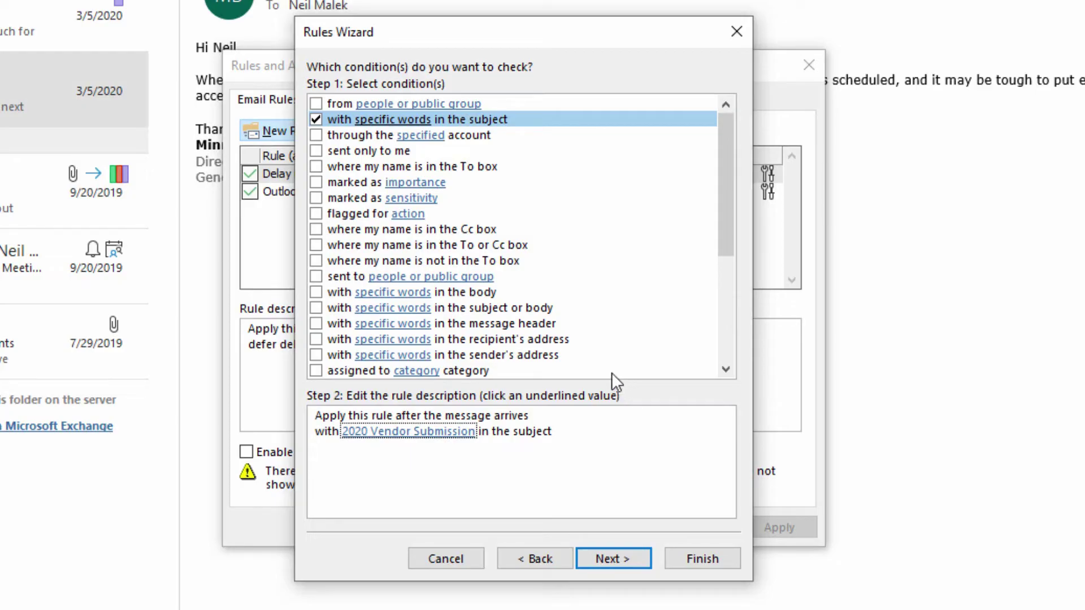
Make the rule reply using the VendorReply template from User Templates in File System.
{"action": "left_click", "coordinate": [633, 561]}
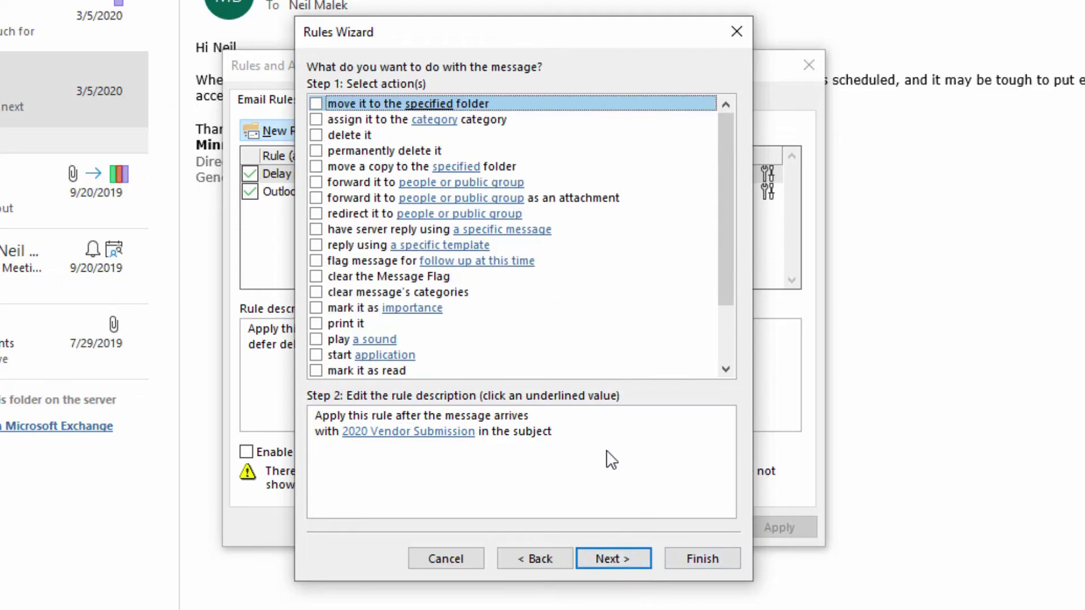
{"action": "left_click", "coordinate": [315, 246]}
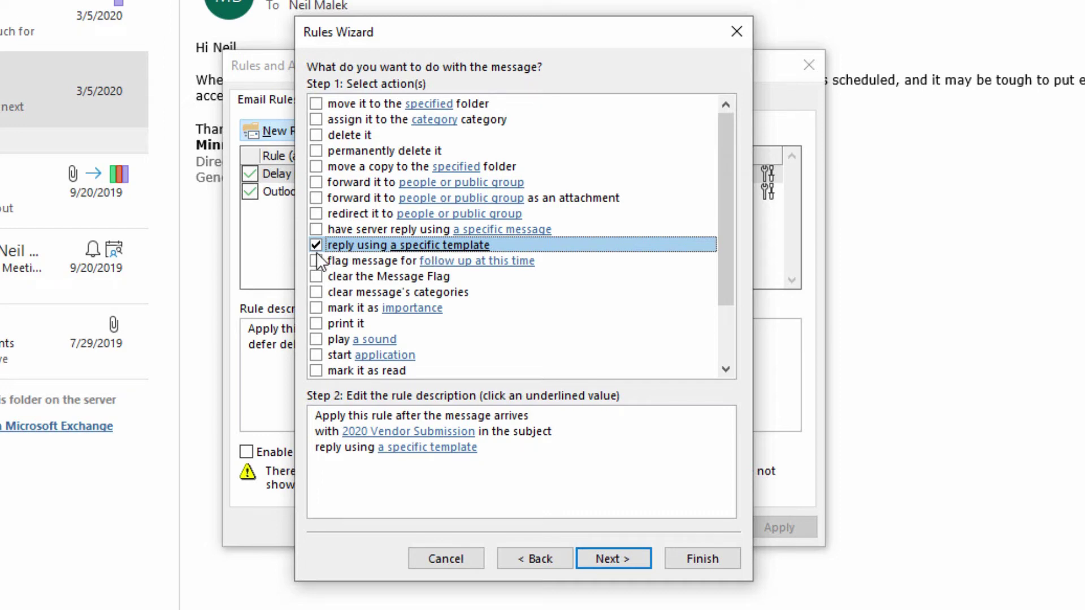
{"action": "left_click", "coordinate": [396, 448]}
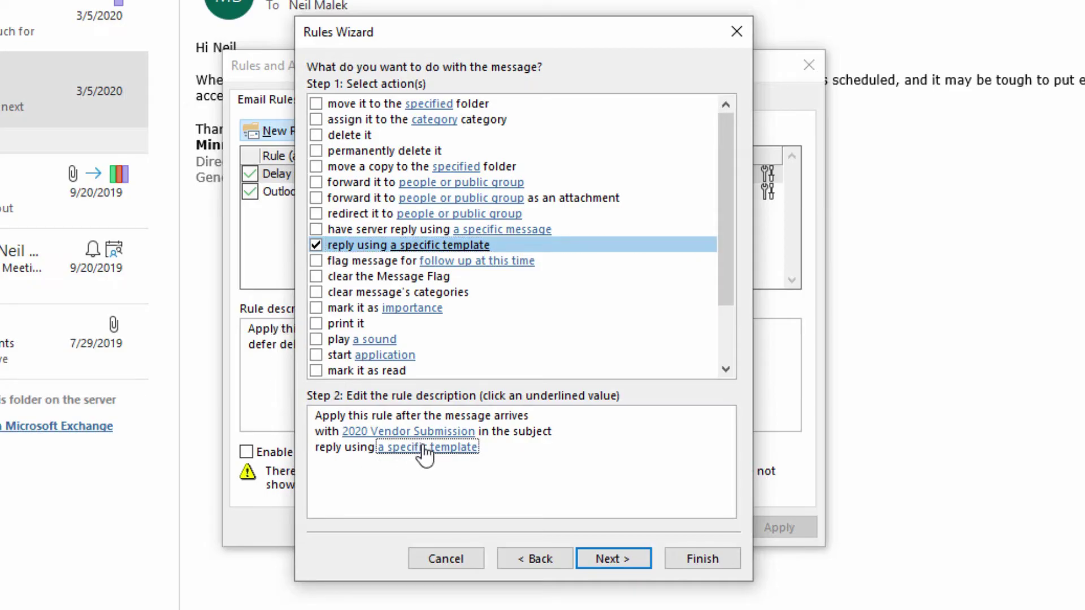
{"action": "left_click", "coordinate": [424, 448]}
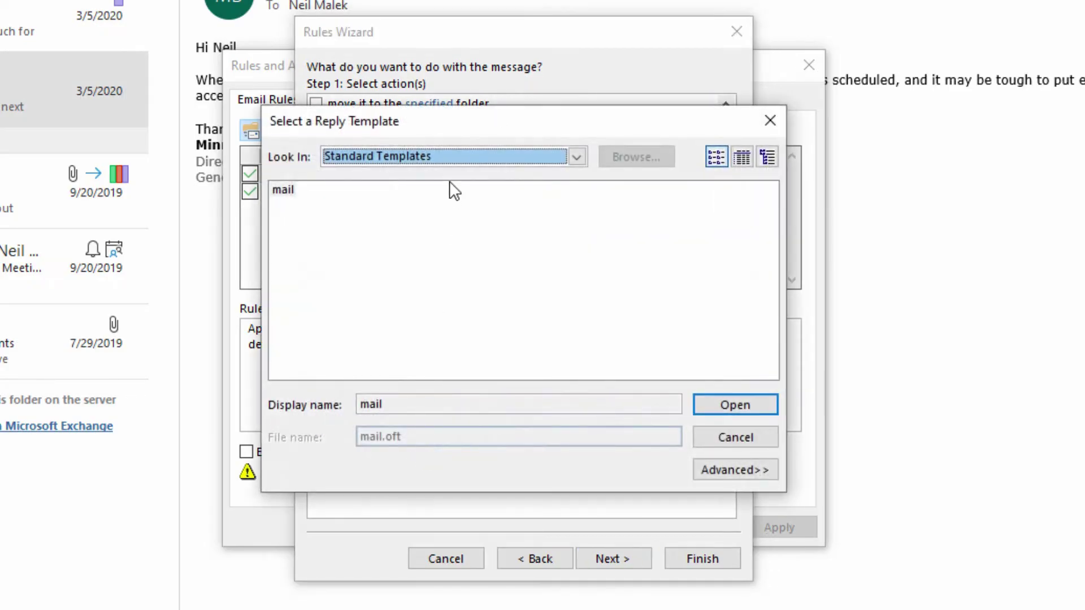
{"action": "left_click", "coordinate": [457, 159]}
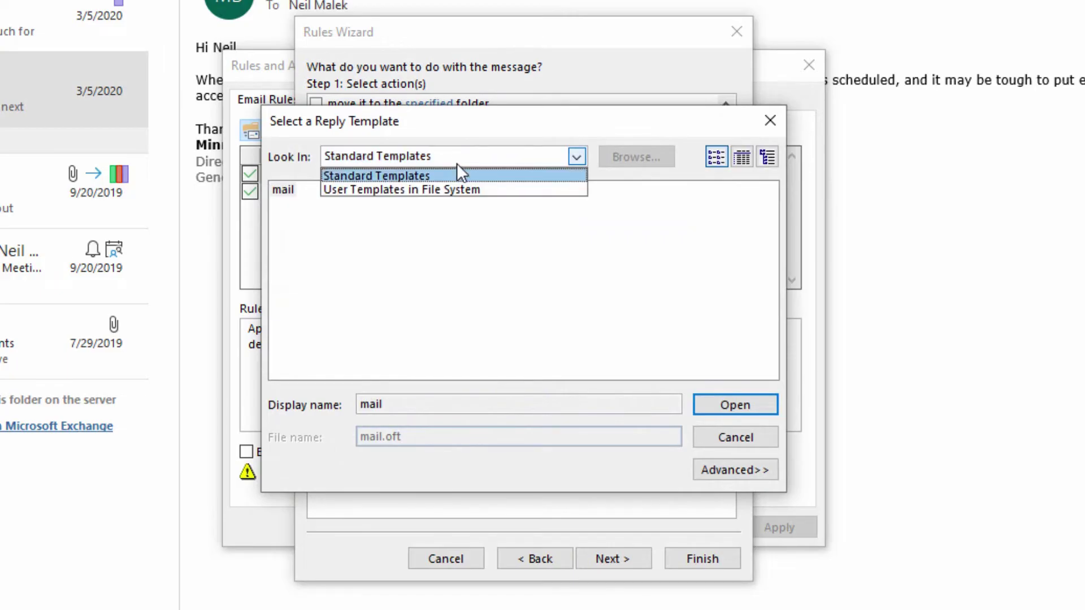
{"action": "left_click", "coordinate": [463, 189]}
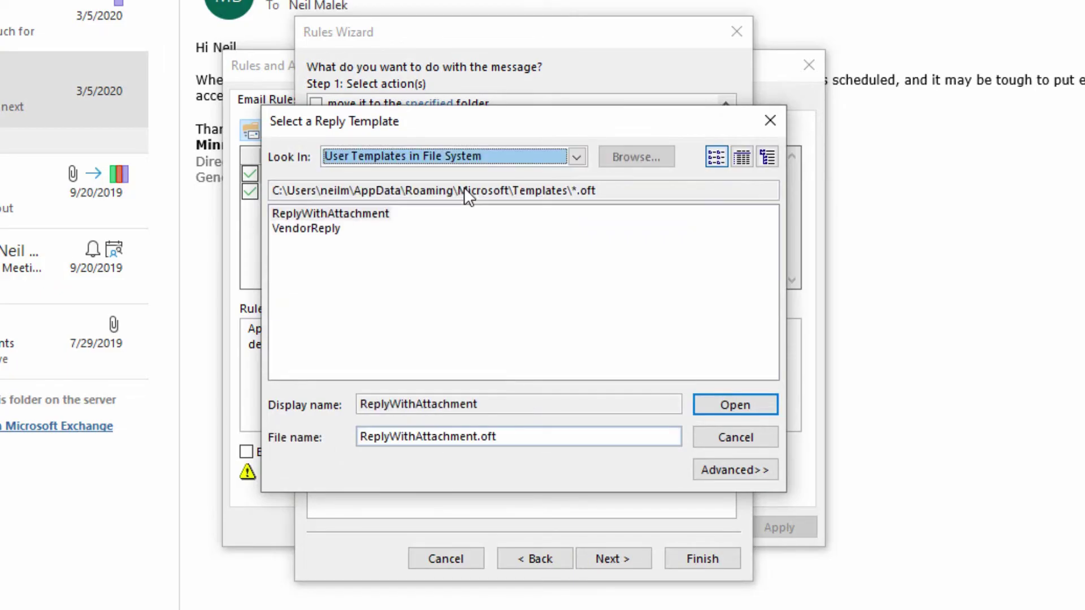
{"action": "left_click", "coordinate": [324, 234]}
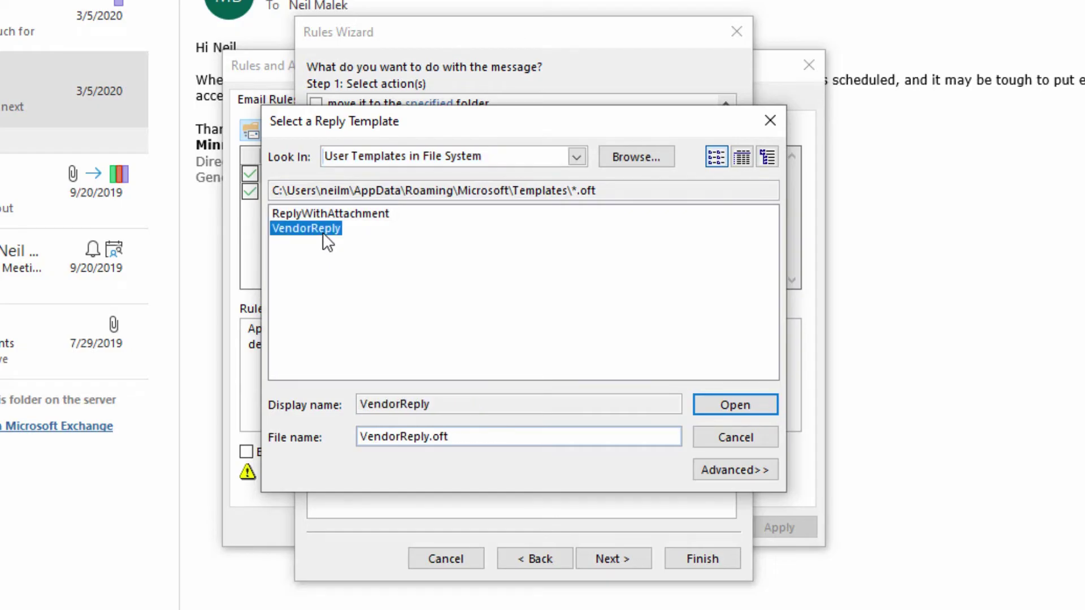
{"action": "left_click", "coordinate": [704, 406]}
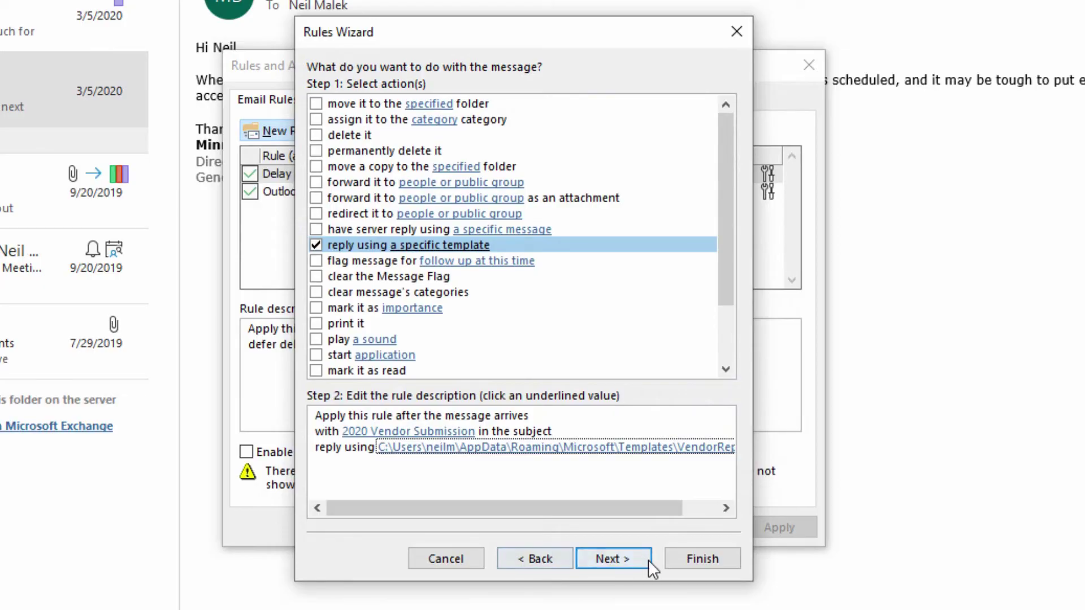
Pass the exceptions page with no exceptions checked to reach the rule's final setup.
{"action": "left_click", "coordinate": [632, 559]}
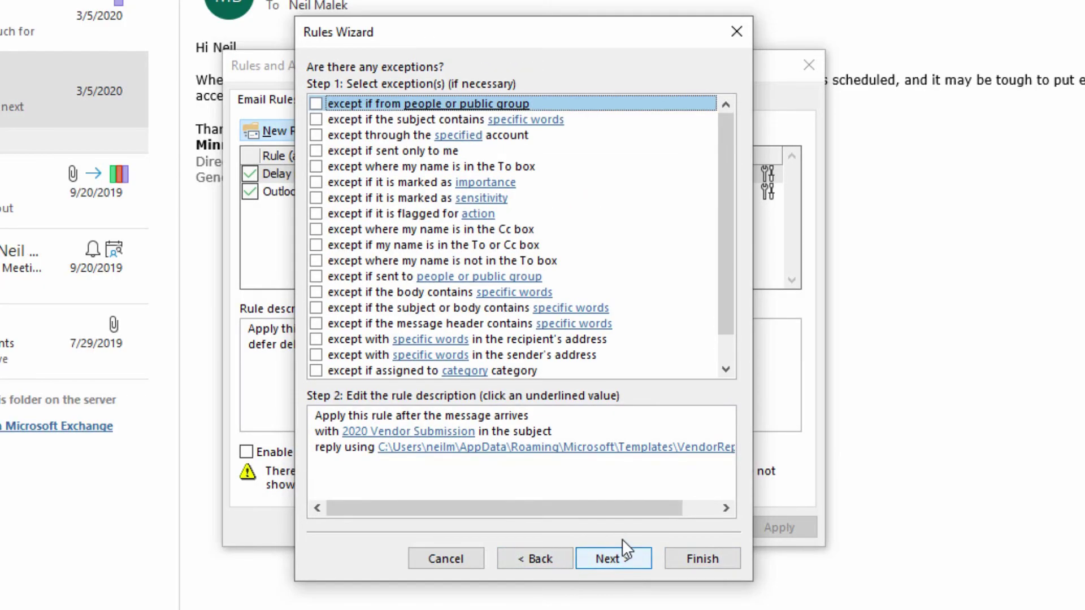
{"action": "left_click", "coordinate": [588, 509]}
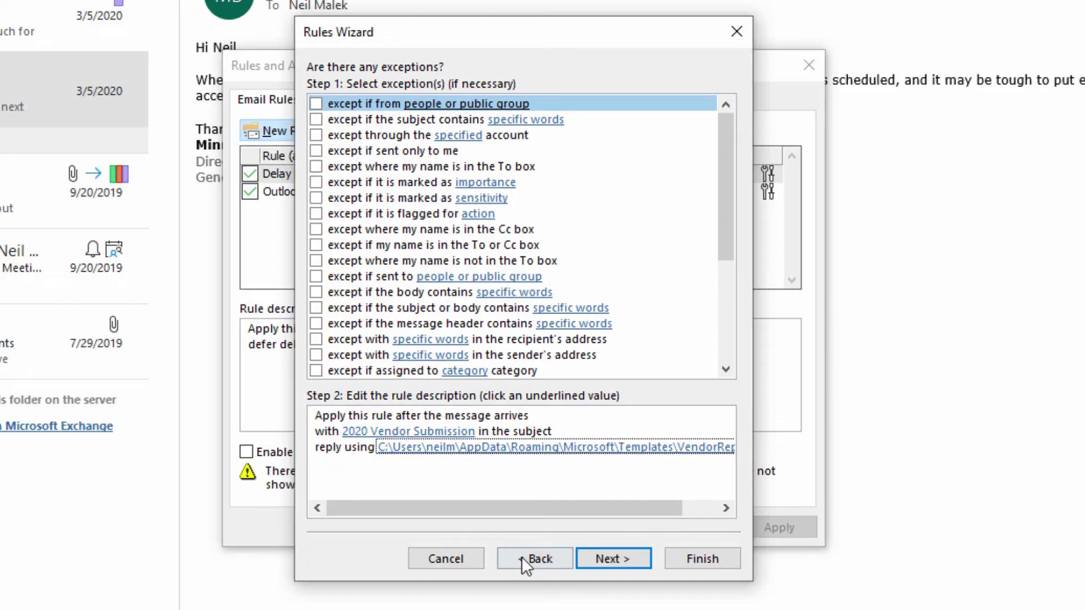
{"action": "left_click", "coordinate": [620, 554]}
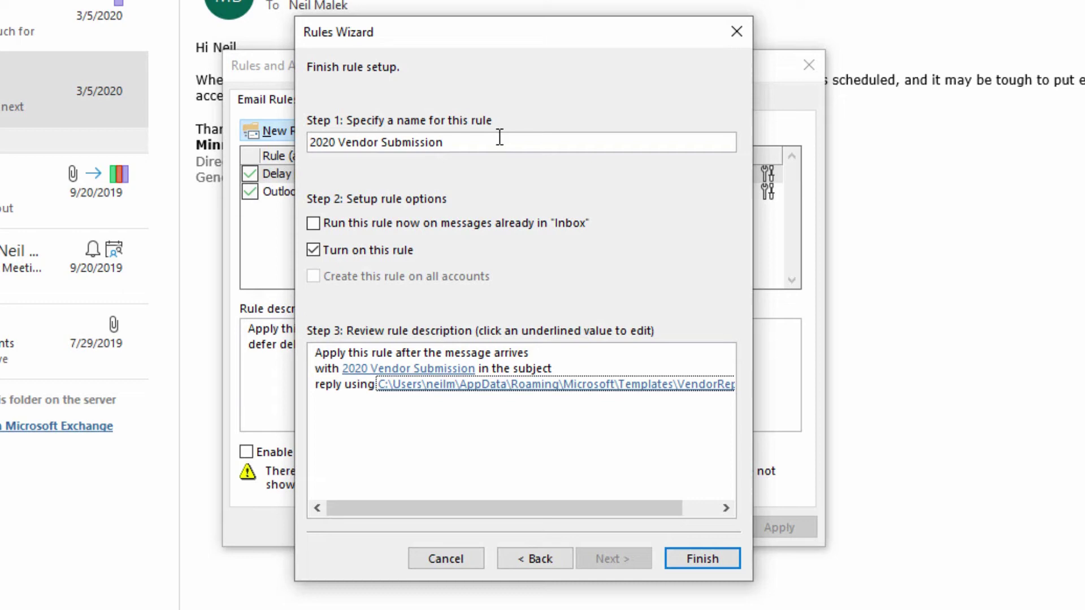
Name the rule '2020 Vendor Submission auto-reply', finish it, and accept the client-only rule warning.
{"action": "left_click", "coordinate": [500, 138]}
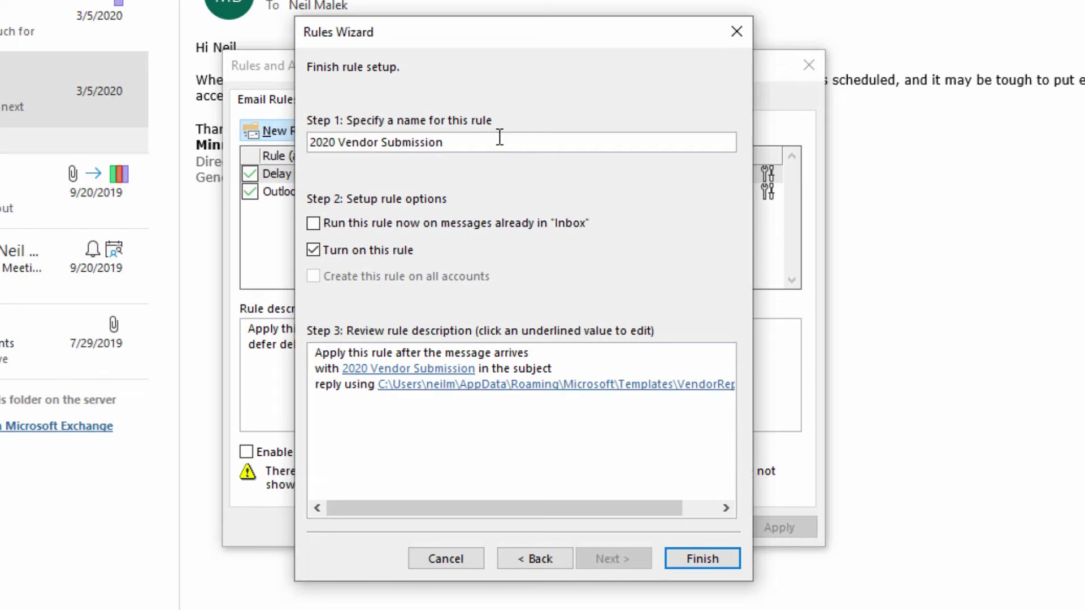
{"action": "type", "text": "auto-reply"}
{"action": "left_click", "coordinate": [714, 558]}
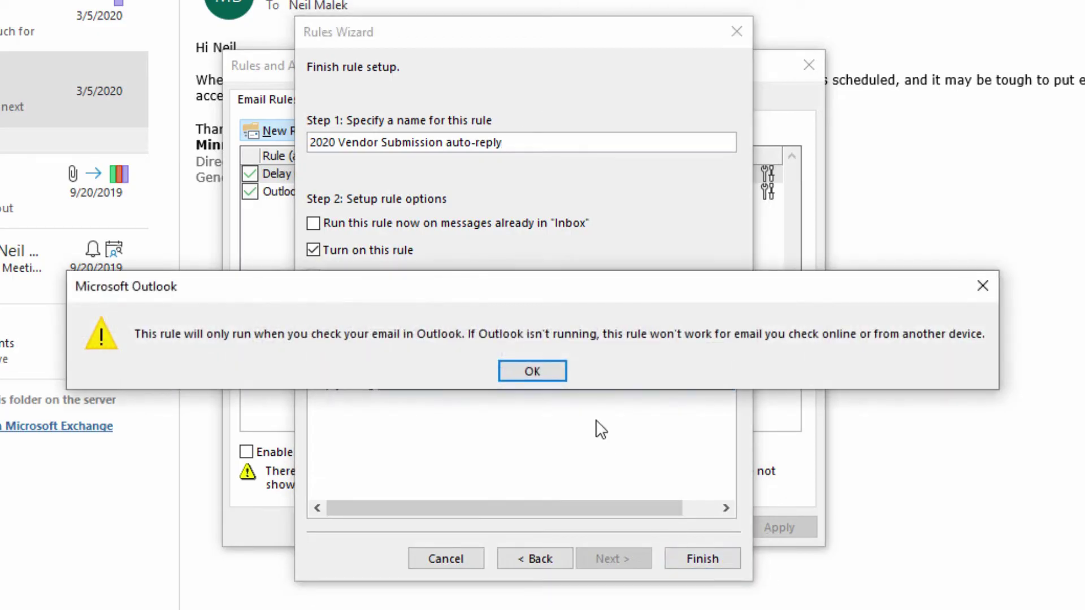
{"action": "left_click", "coordinate": [534, 373]}
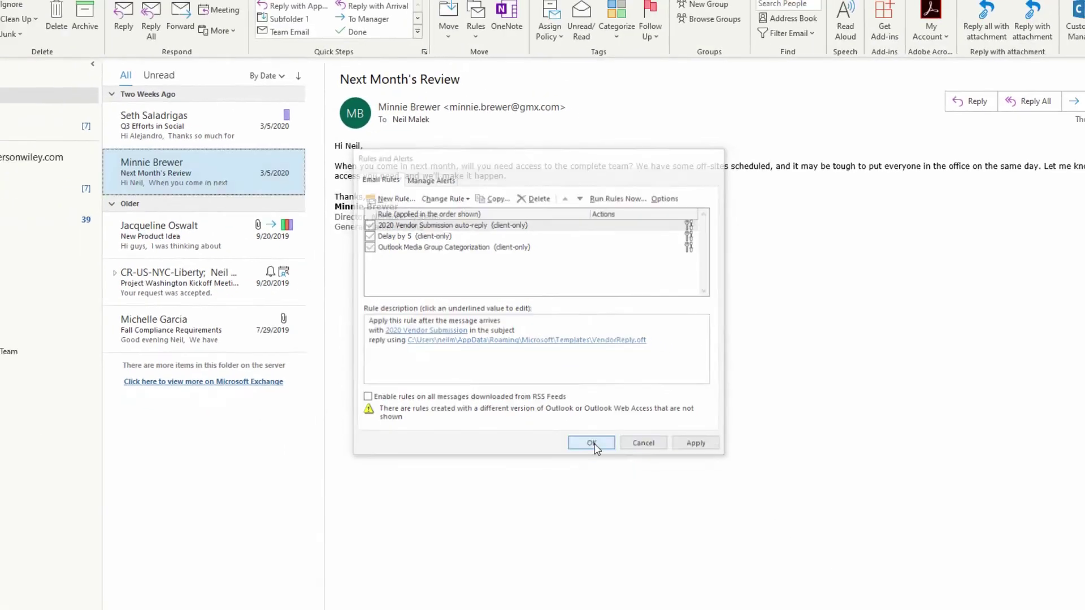
{"action": "left_click", "coordinate": [611, 527]}
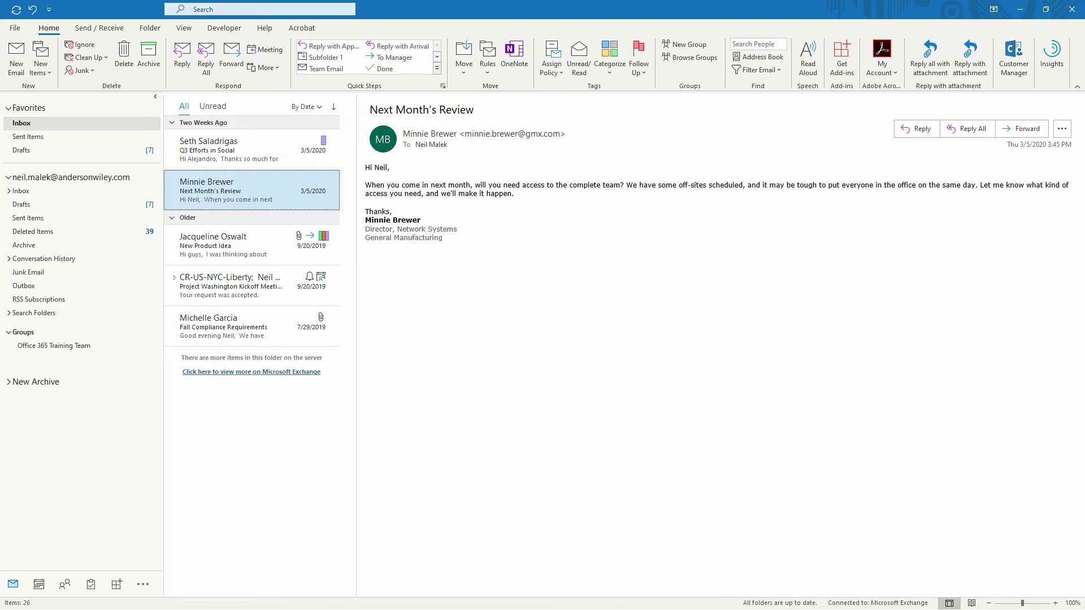
From Outlook.com, send a test email titled '2020 Vendor Submission' to the desktop account's address.
{"action": "left_click_drag", "start_coordinate": [1084, 85], "coordinate": [677, 43]}
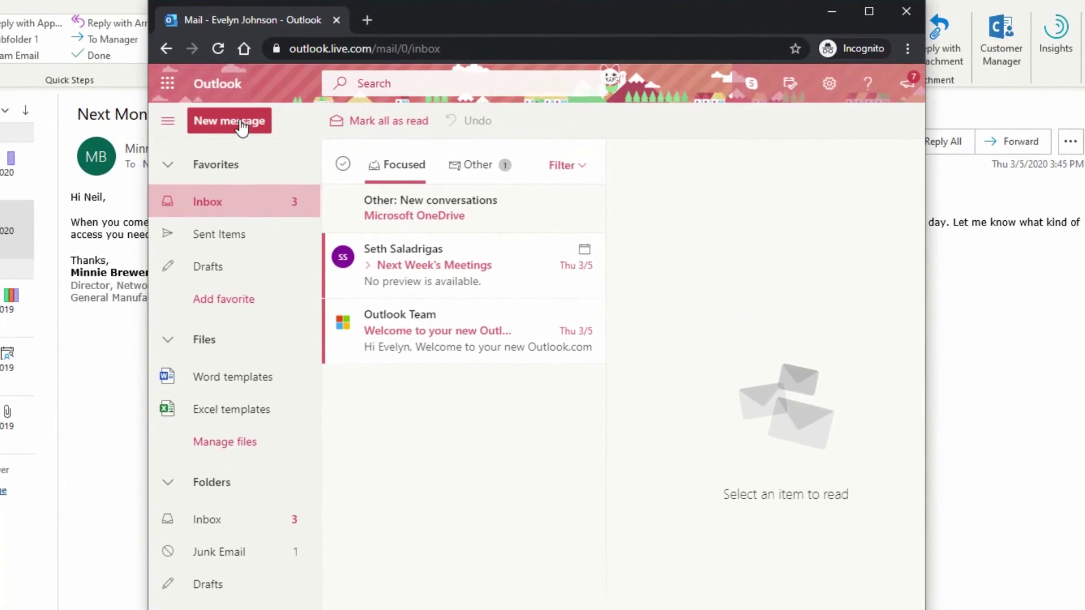
{"action": "left_click", "coordinate": [242, 124]}
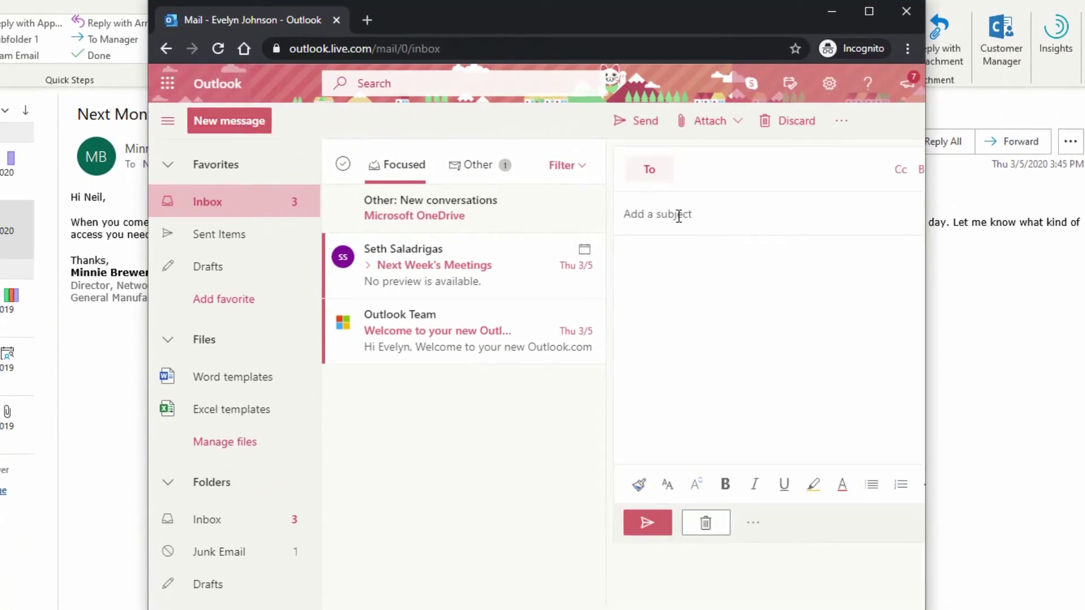
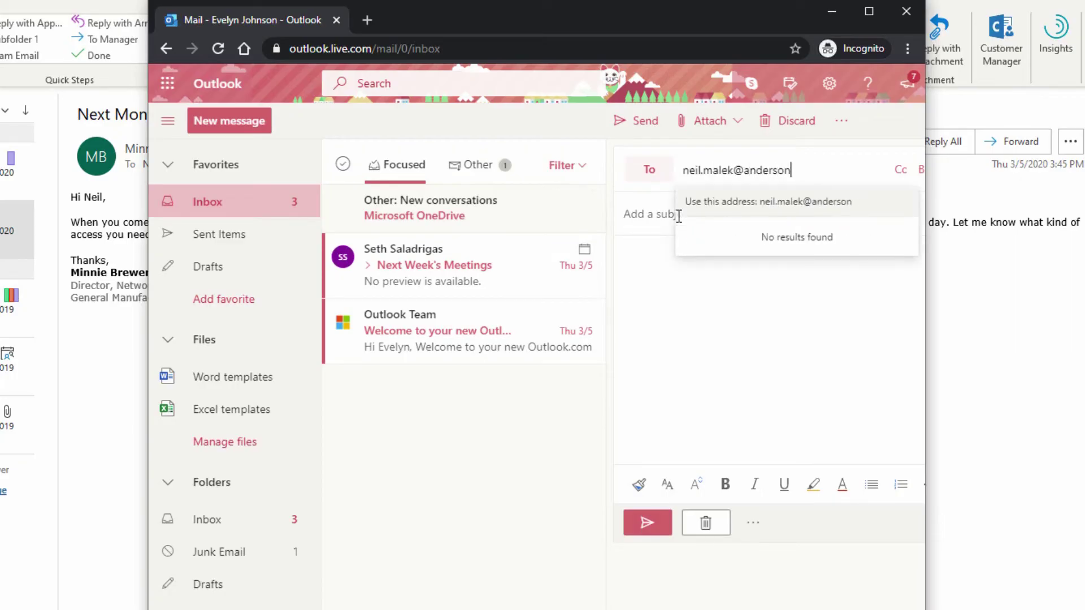
{"action": "key", "text": "Return"}
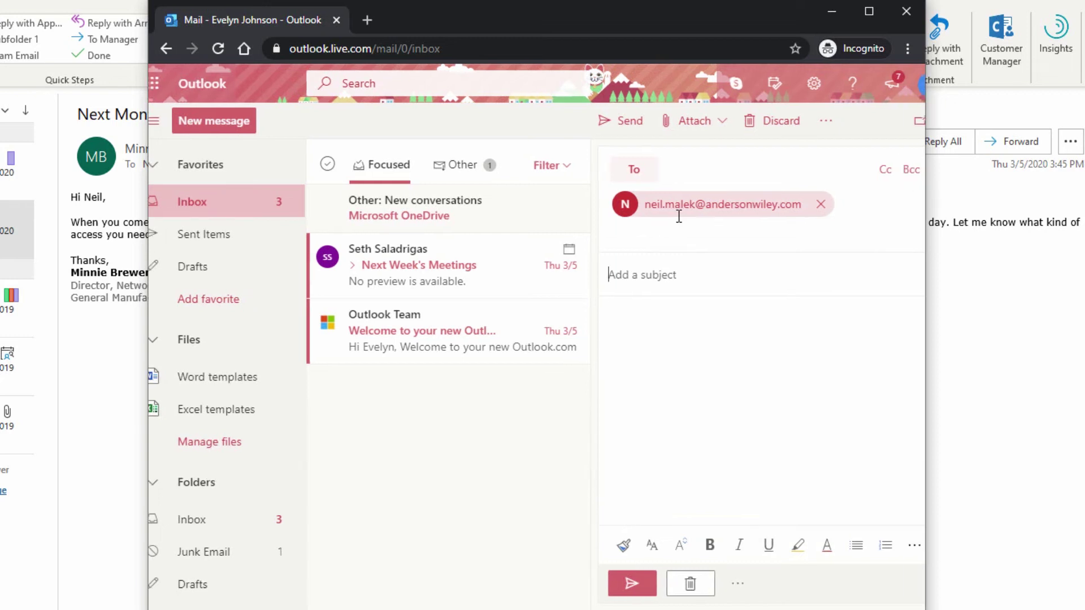
{"action": "key", "text": "Tab"}
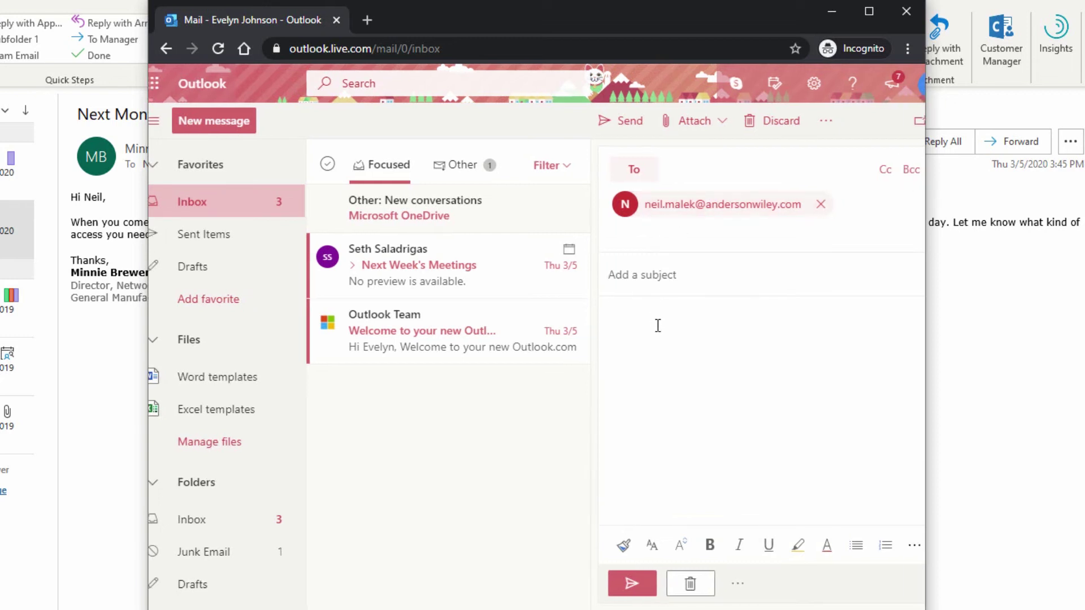
{"action": "type", "text": "2020 Vendor Submis"}
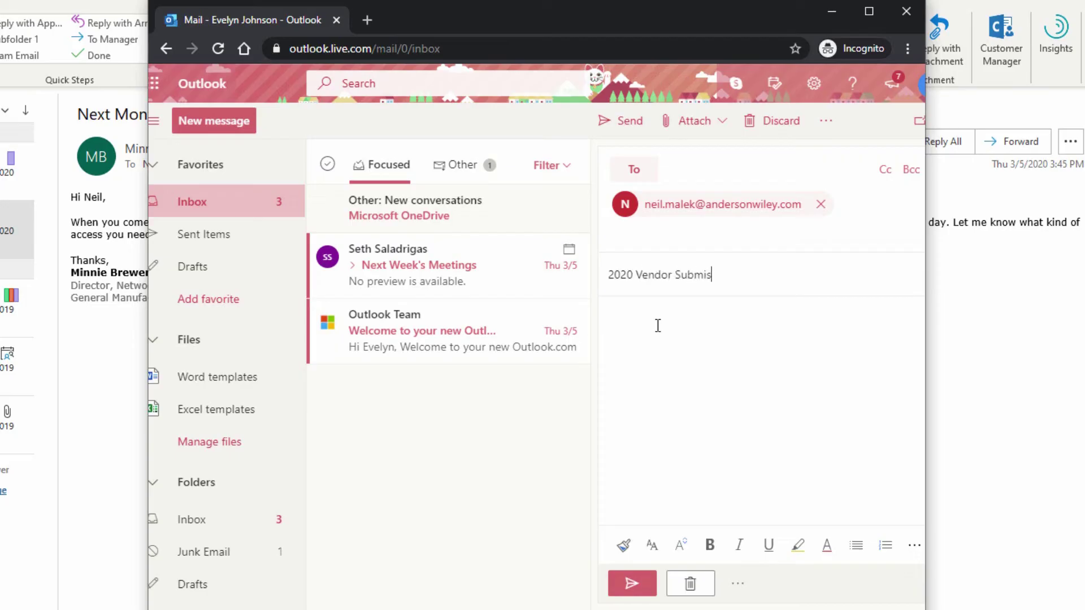
{"action": "type", "text": "sion"}
{"action": "key", "text": "Tab"}
{"action": "type", "text": "....."}
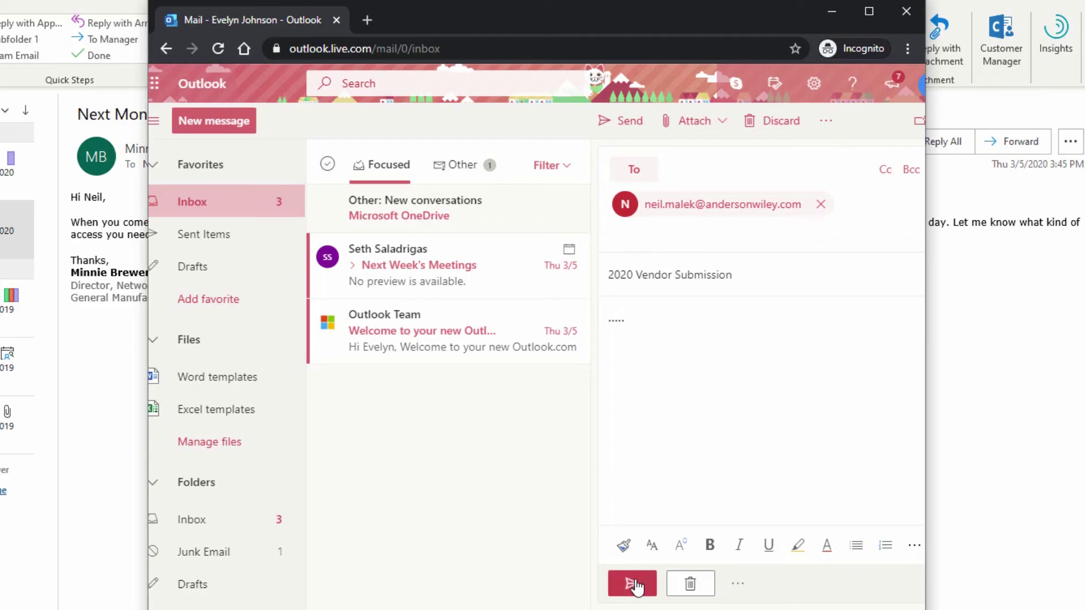
{"action": "left_click", "coordinate": [631, 584]}
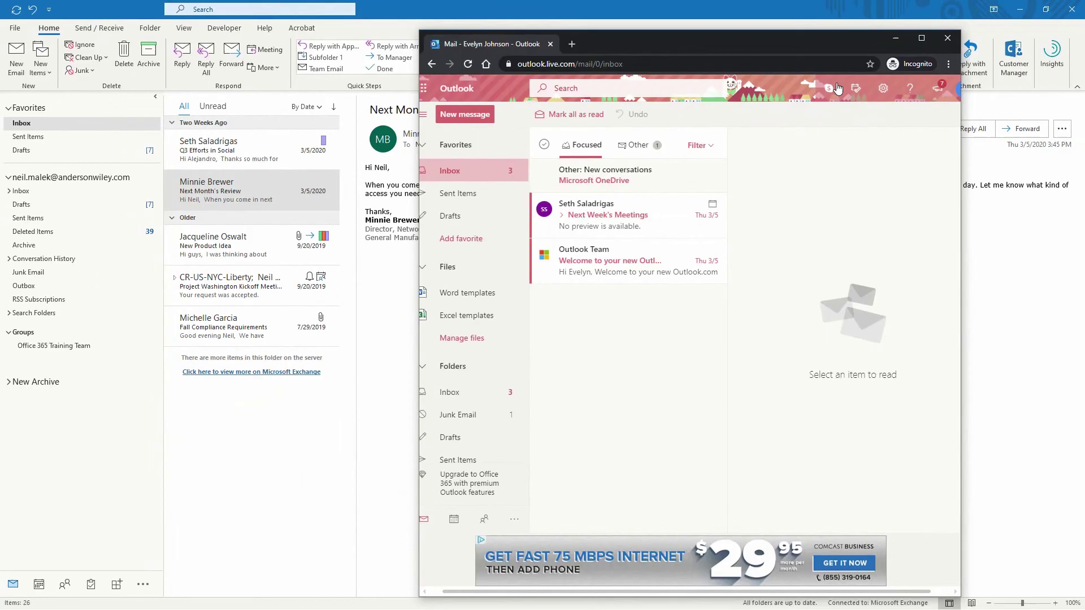
{"action": "left_click", "coordinate": [896, 38]}
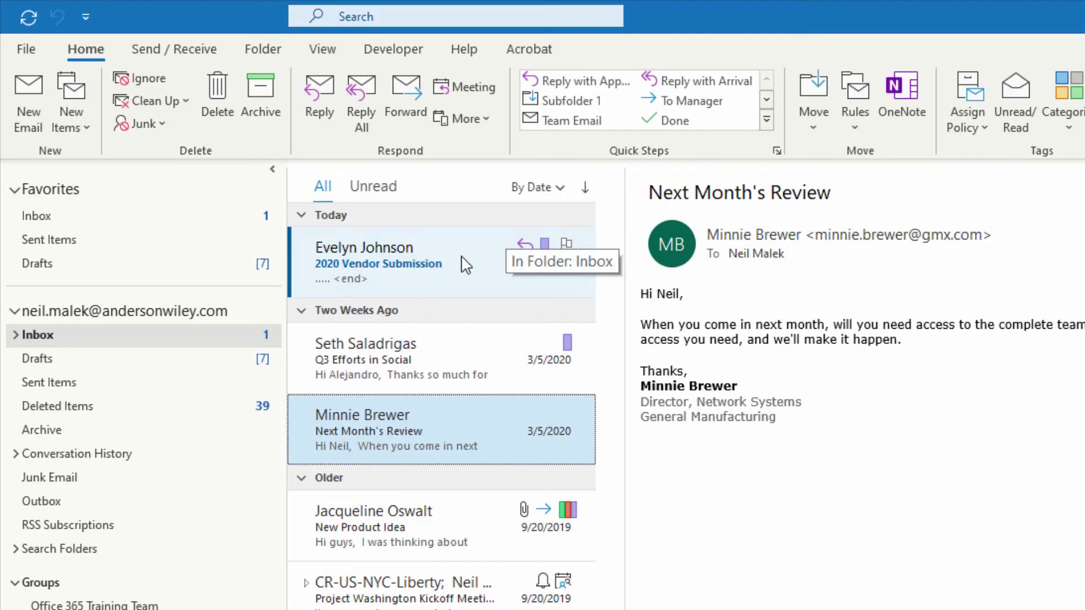
Open the RE: 2020 Vendor Submission reply in Sent Items to confirm its VendorReply thank-you text.
{"action": "left_click", "coordinate": [101, 387]}
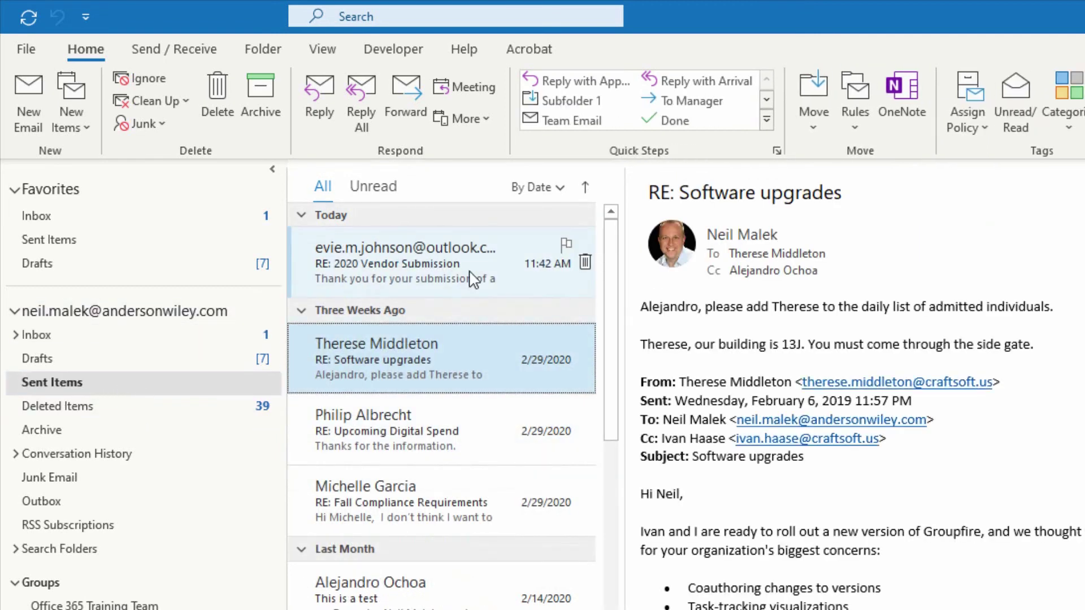
{"action": "left_click", "coordinate": [459, 276]}
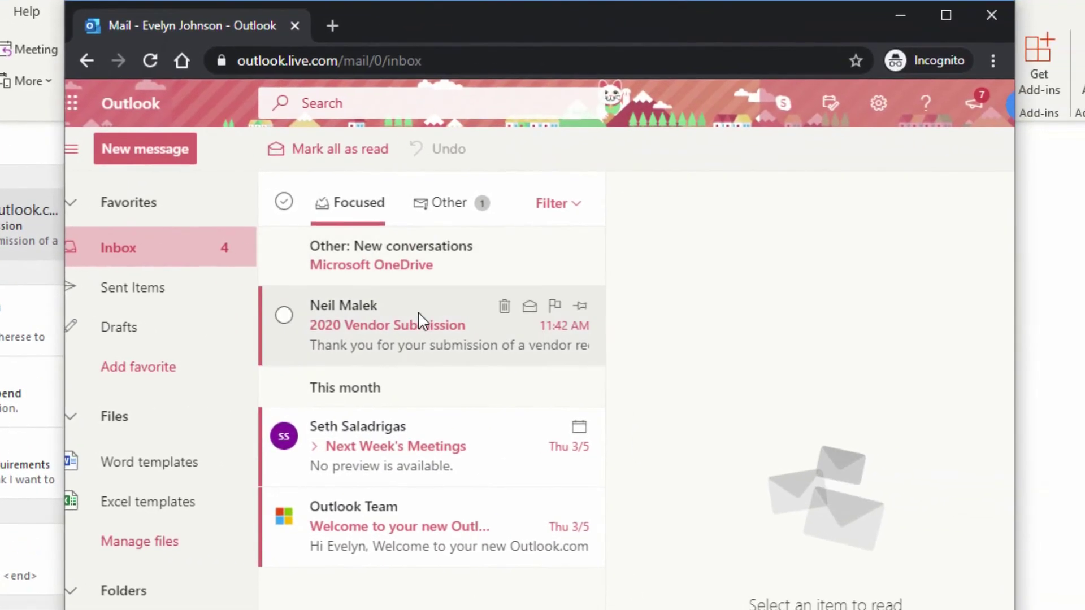
{"action": "left_click", "coordinate": [418, 320]}
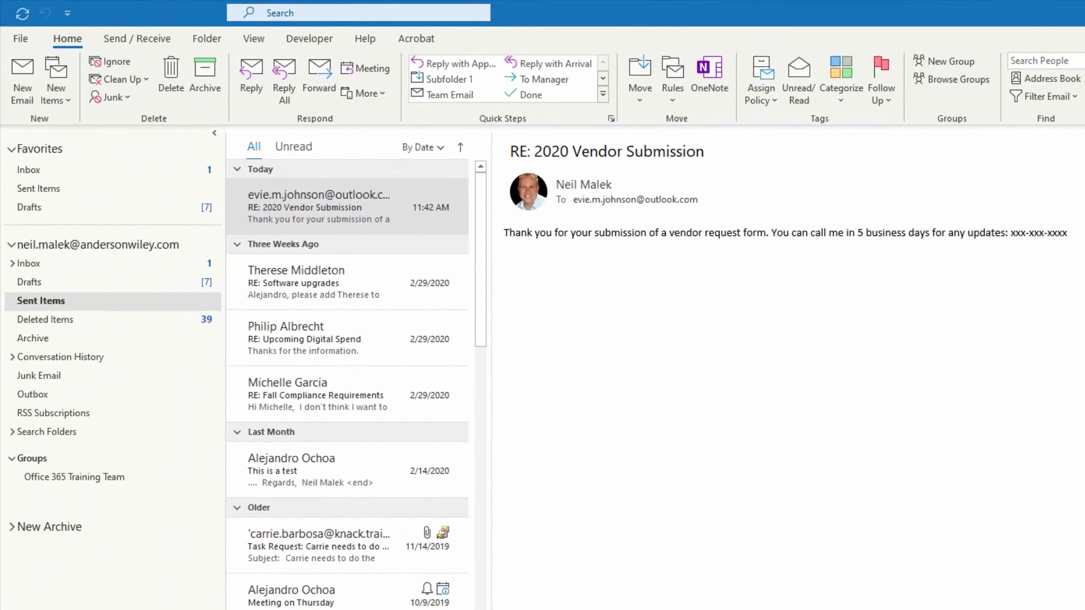
{"action": "left_click", "coordinate": [1000, 7]}
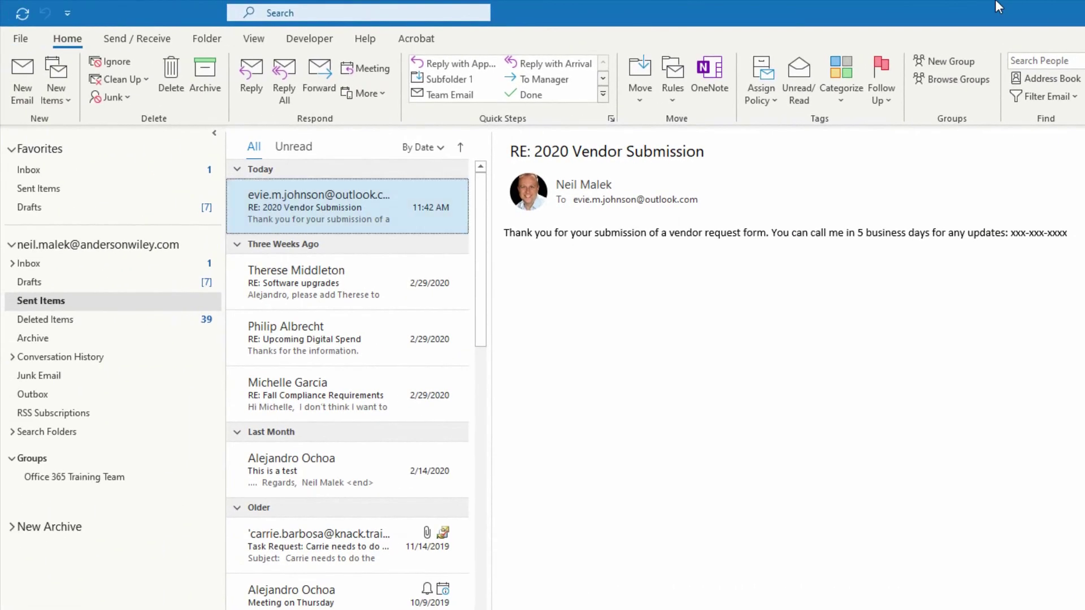